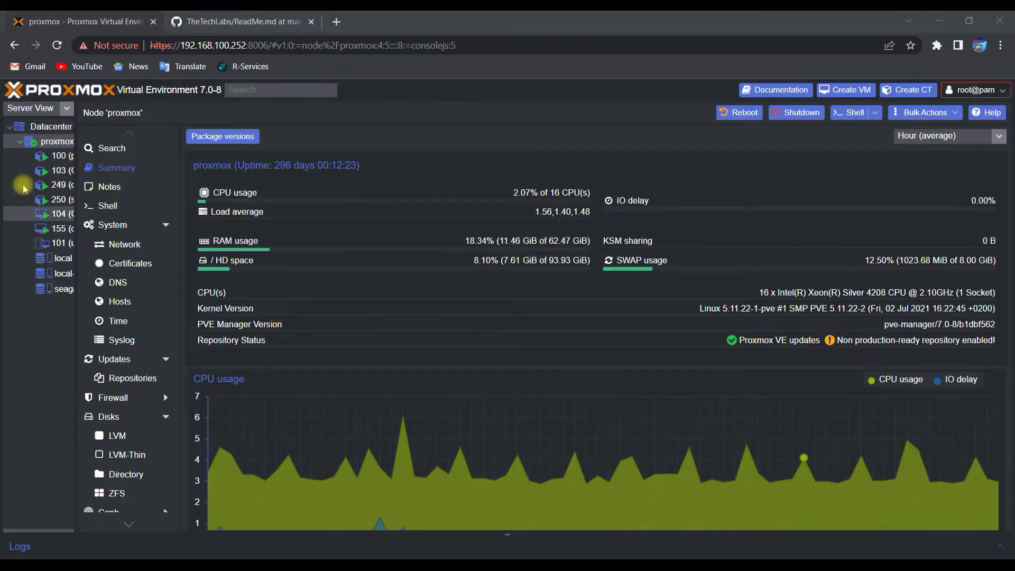
Step: Start a new container with hostname uptime-kuma and a root password
right_click(53, 142)
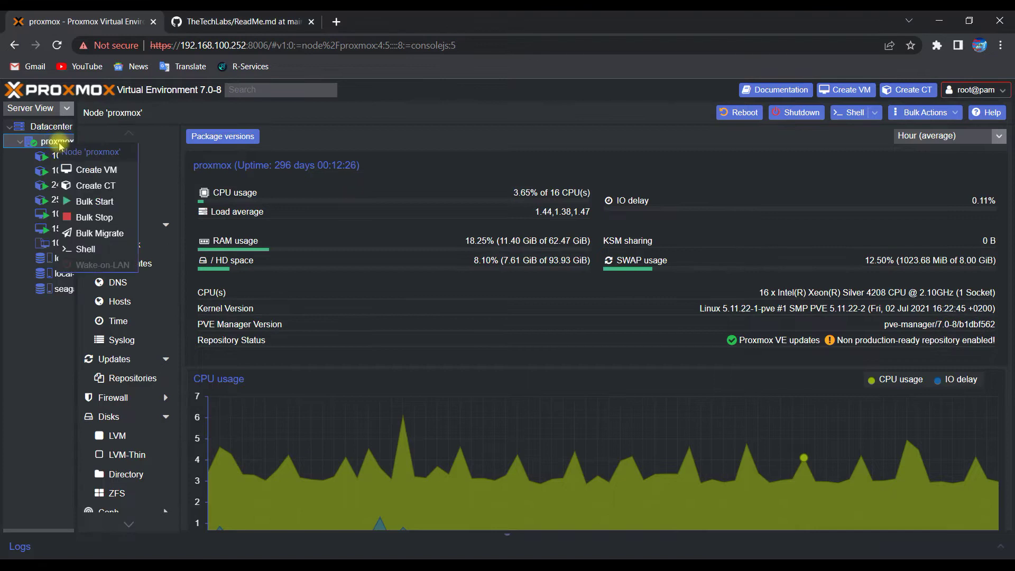
click(88, 186)
click(373, 247)
text(upti)
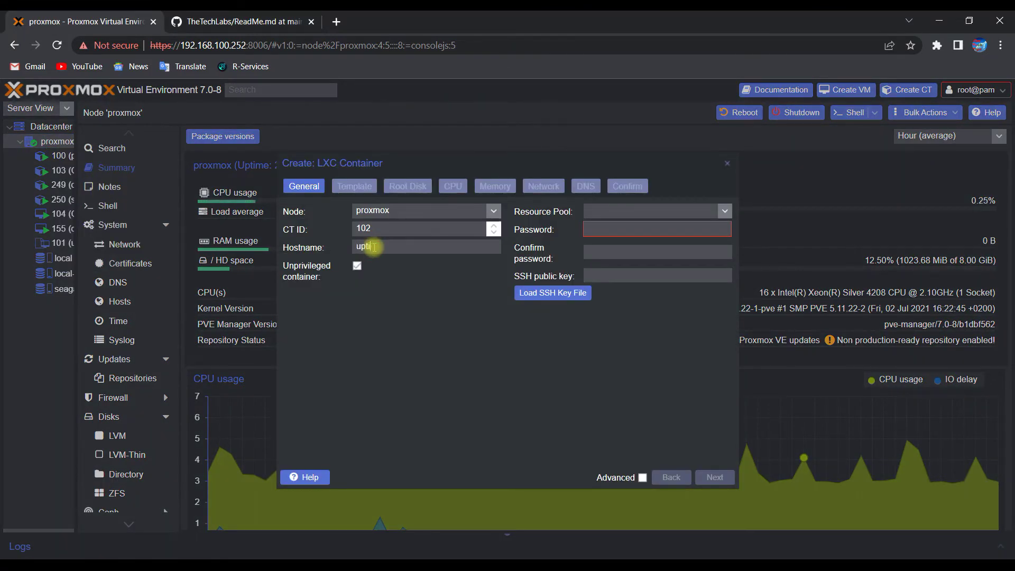
text(me-kuma)
click(592, 230)
text(*******)
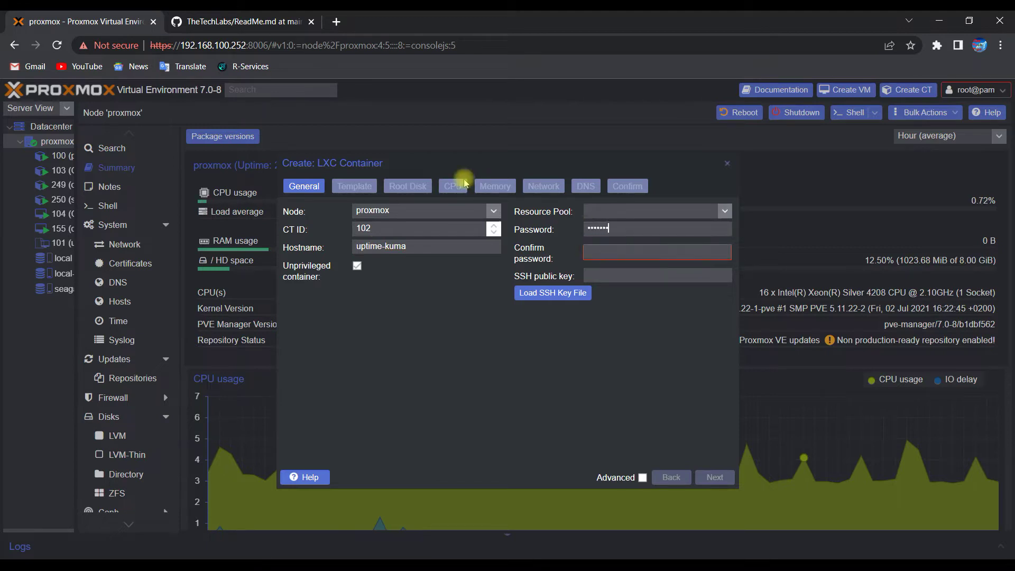
text(*)
key(Tab)
text(********)
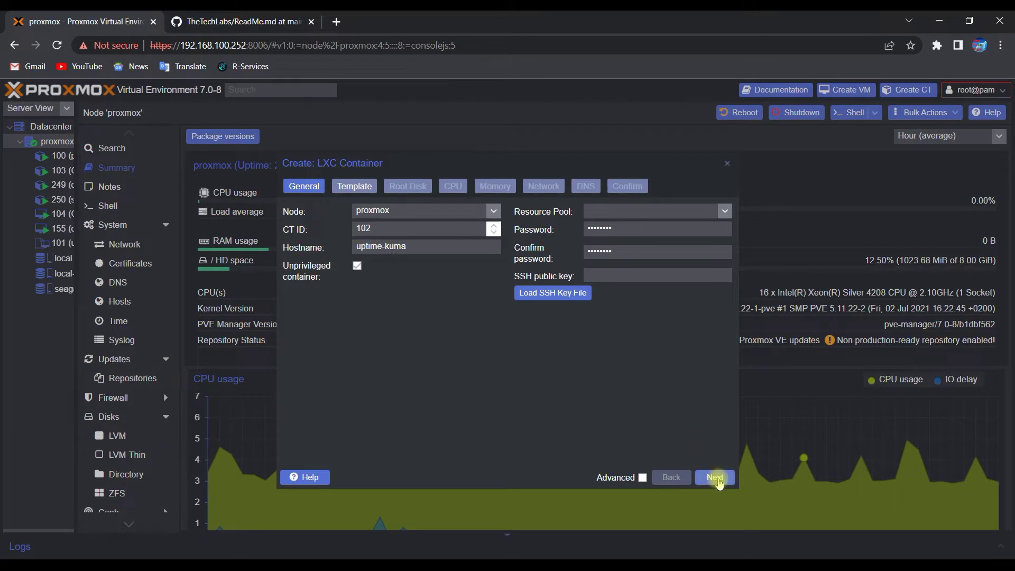
Step: Choose the Debian 10 standard template and enter 10 for the root disk size
click(715, 477)
click(493, 229)
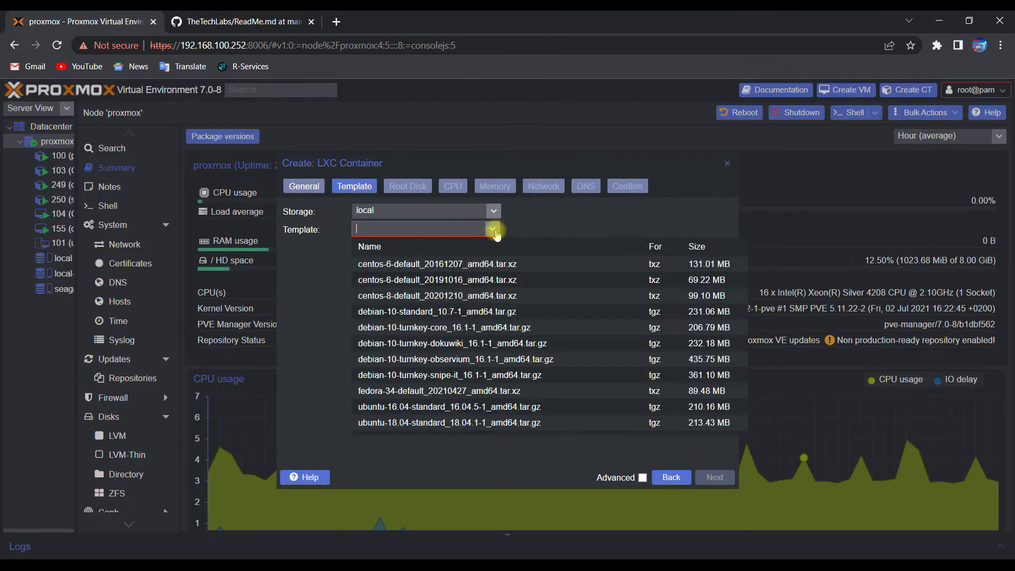
click(415, 311)
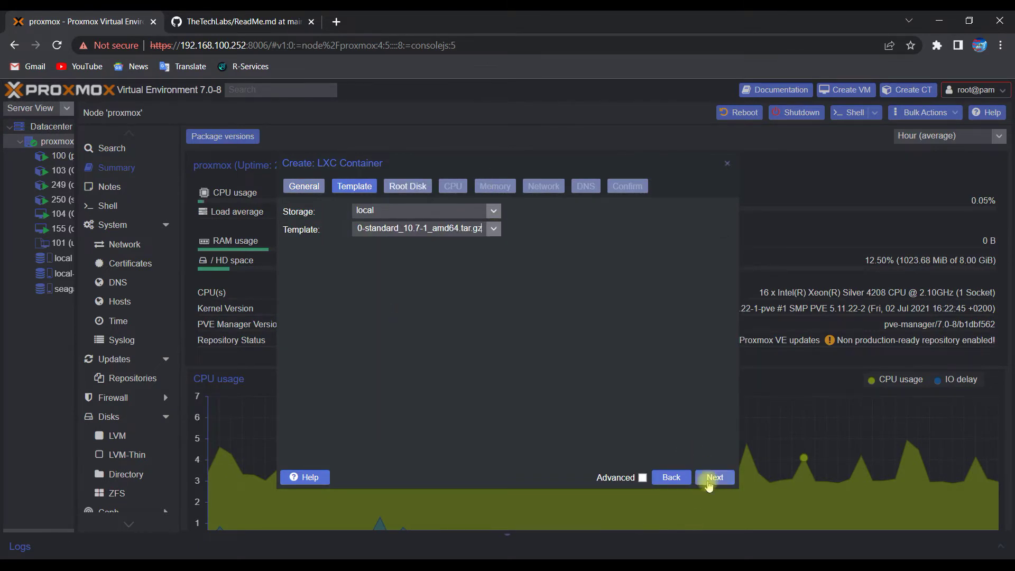
click(711, 477)
click(311, 229)
text(10)
Step: Keep the default CPU settings and set the container memory to 2048 MiB
click(714, 477)
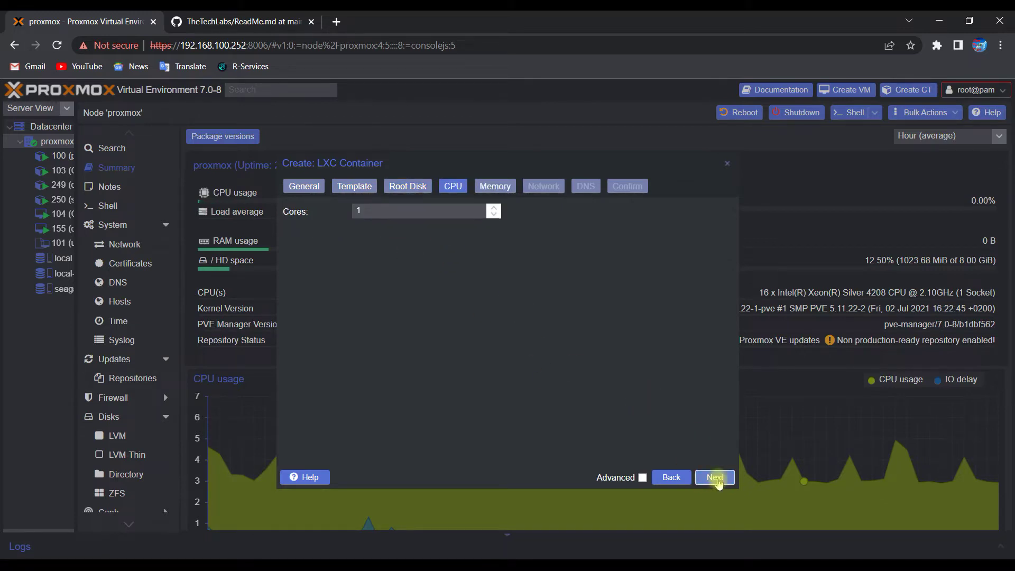
click(715, 478)
double_click(429, 211)
text(20)
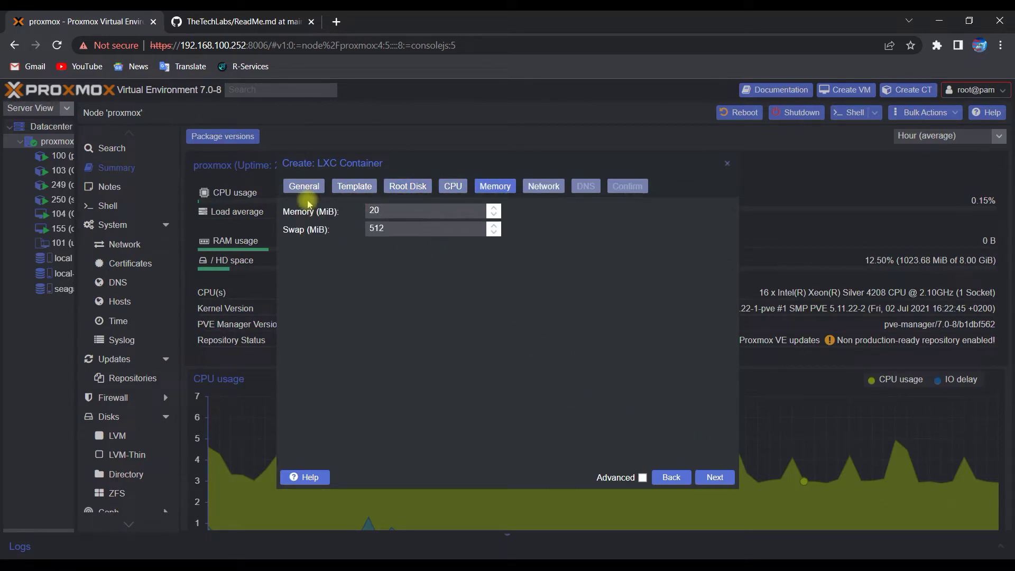
text(48)
Step: Give the container static IPv4 192.168.100.57/24 with gateway 192.168.100.1
click(715, 477)
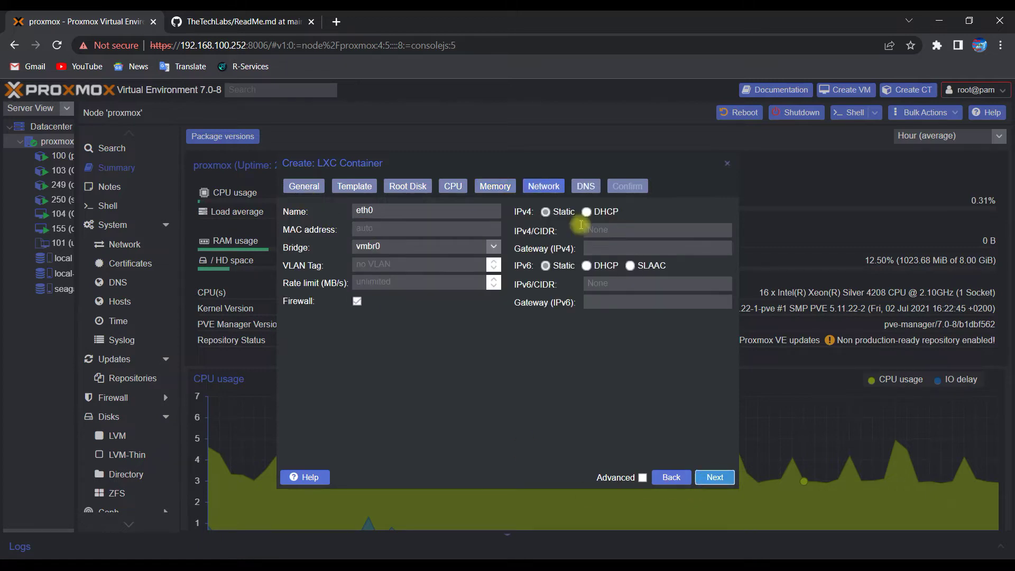
click(550, 212)
click(593, 230)
text(192.1)
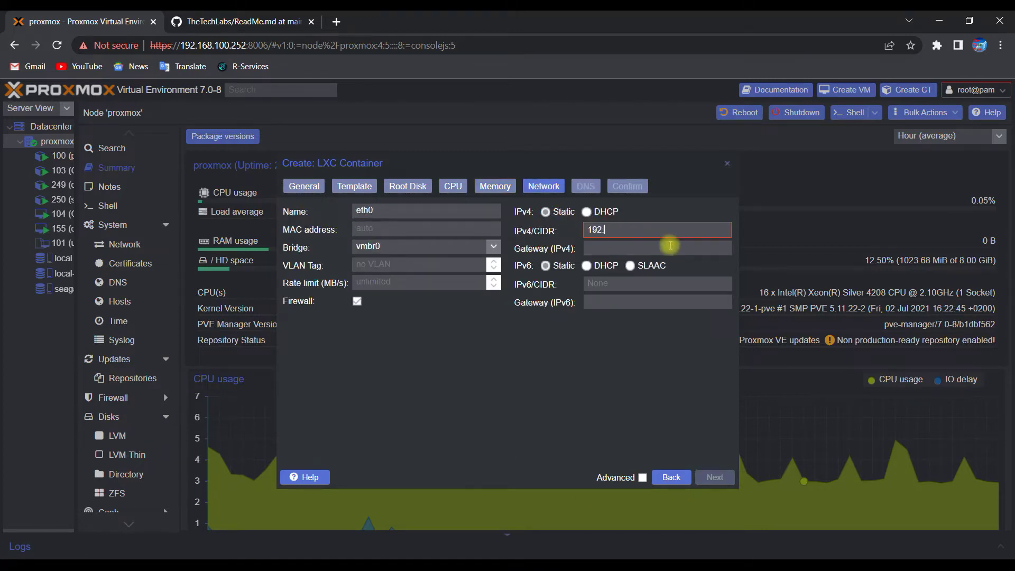
text(68.100.57/24)
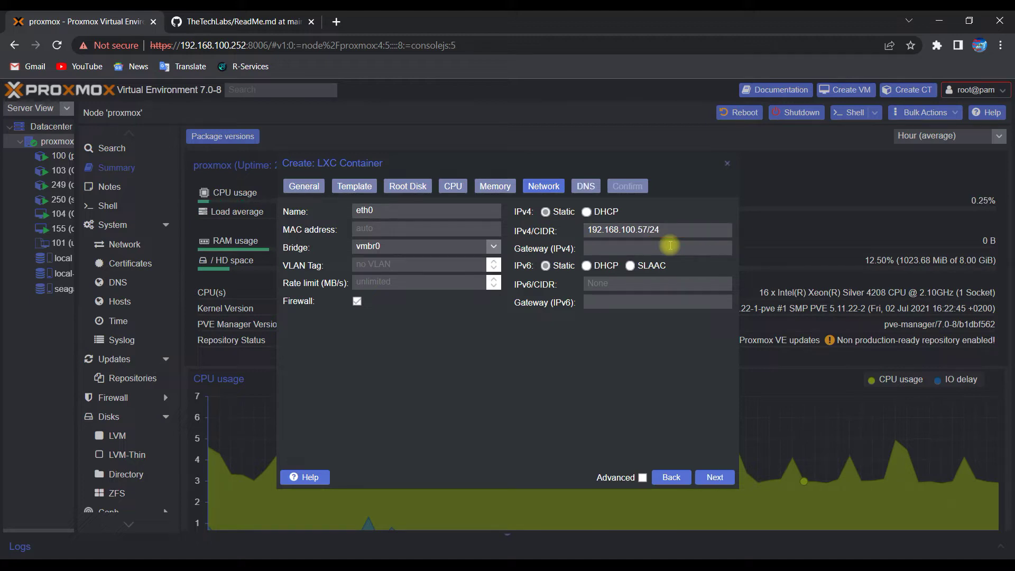
click(670, 245)
text(192.168.100.1)
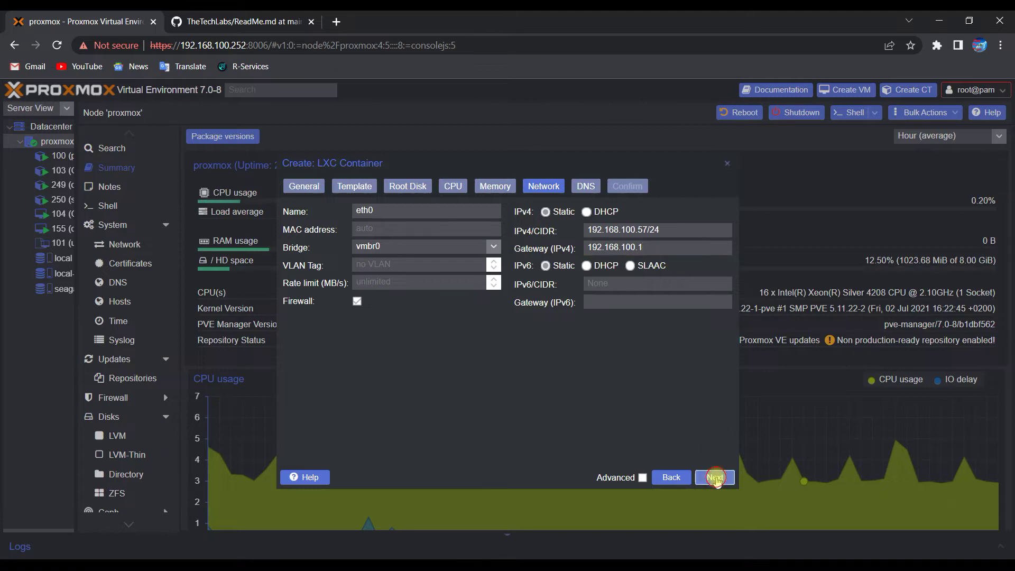
Step: Set DNS server 192.168.100.5, review the summary and create the container
click(715, 479)
click(434, 229)
text(192.)
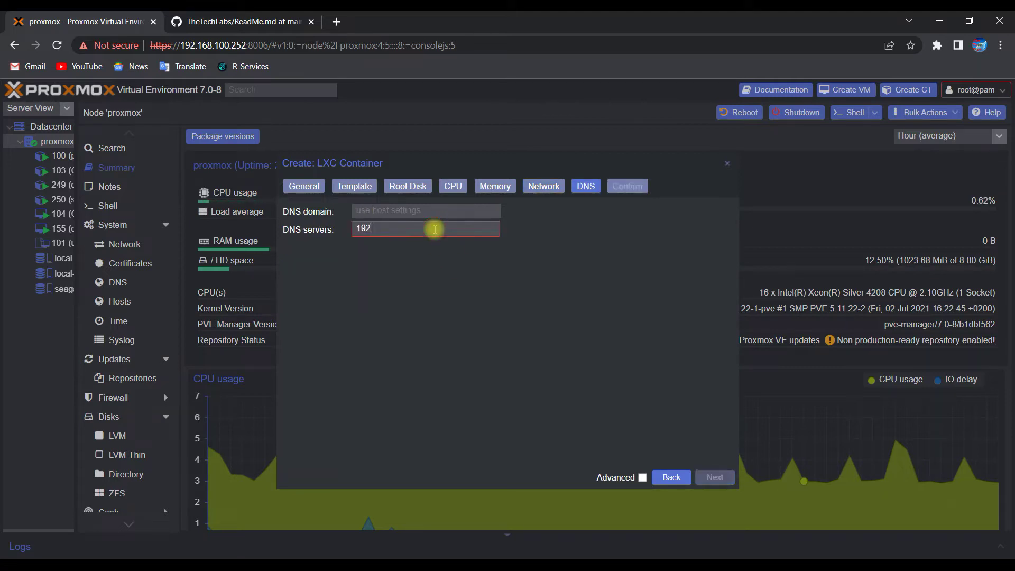
text(168.100.5)
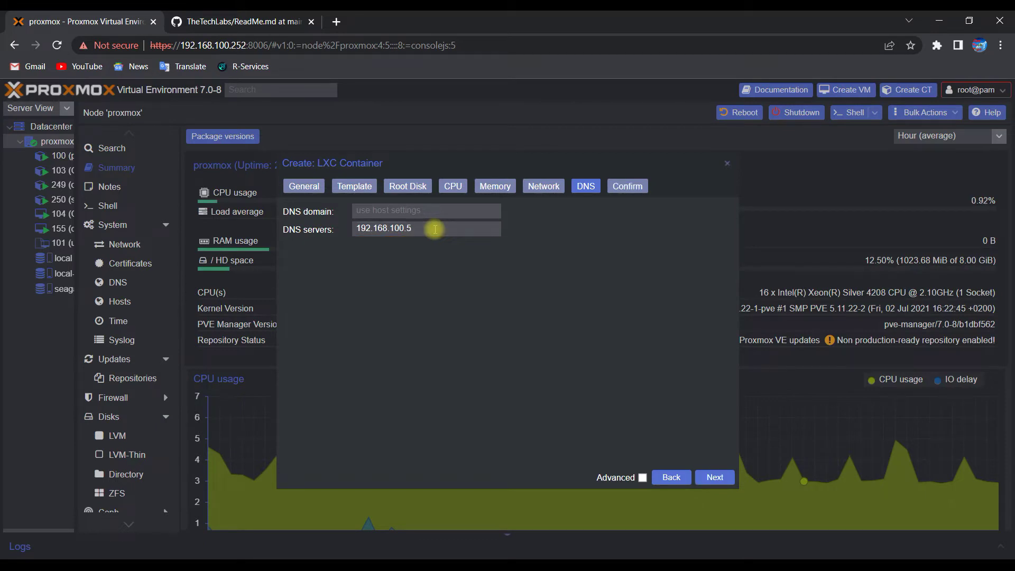
click(715, 478)
click(715, 479)
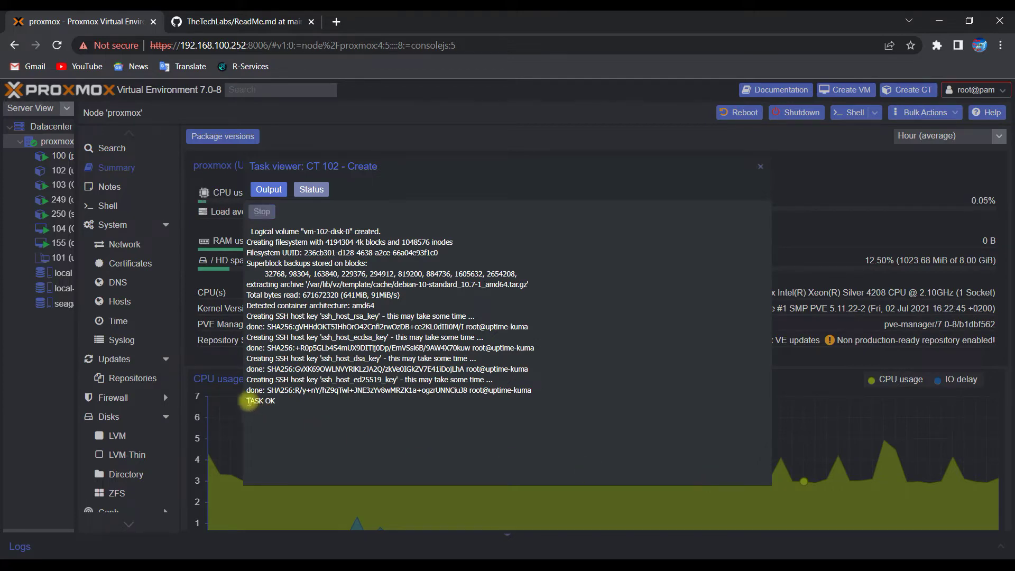
Step: Check the TASK OK result, close the task log and select container 102
drag(248, 400, 292, 402)
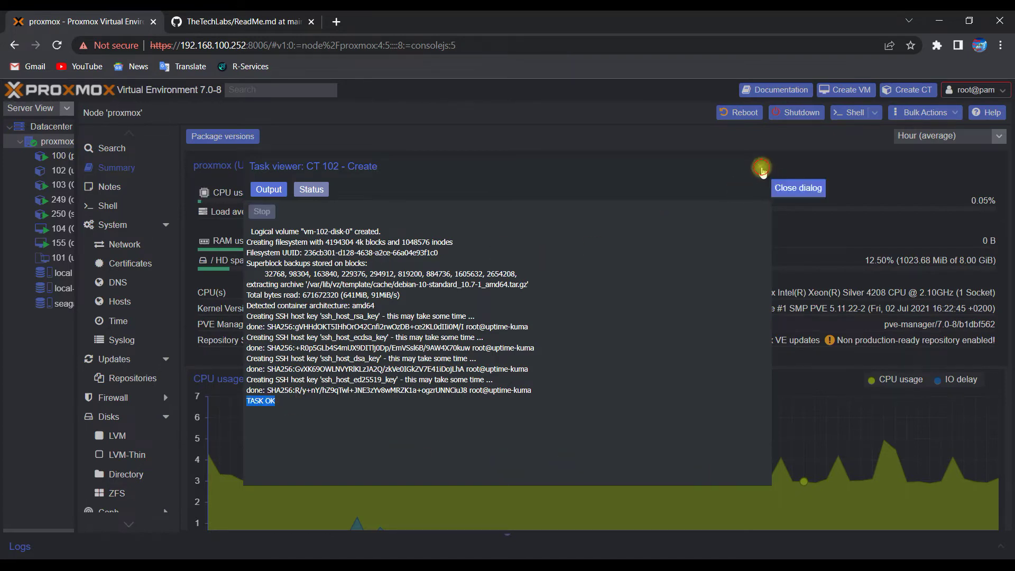
click(761, 166)
click(56, 171)
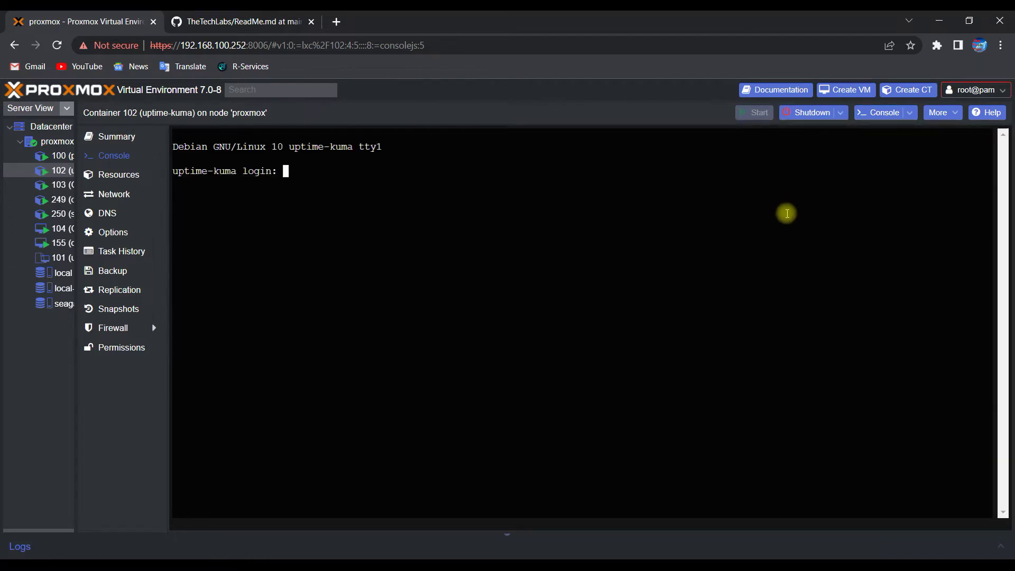
Step: Open a maximized xterm.js console for container 102 showing its login prompt
key(Return)
key(Return)
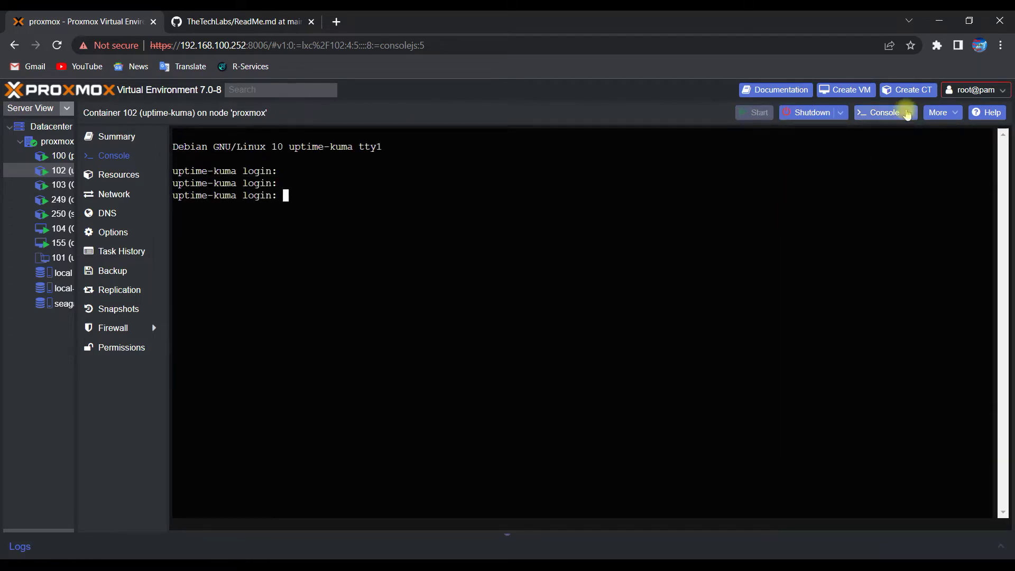
click(908, 113)
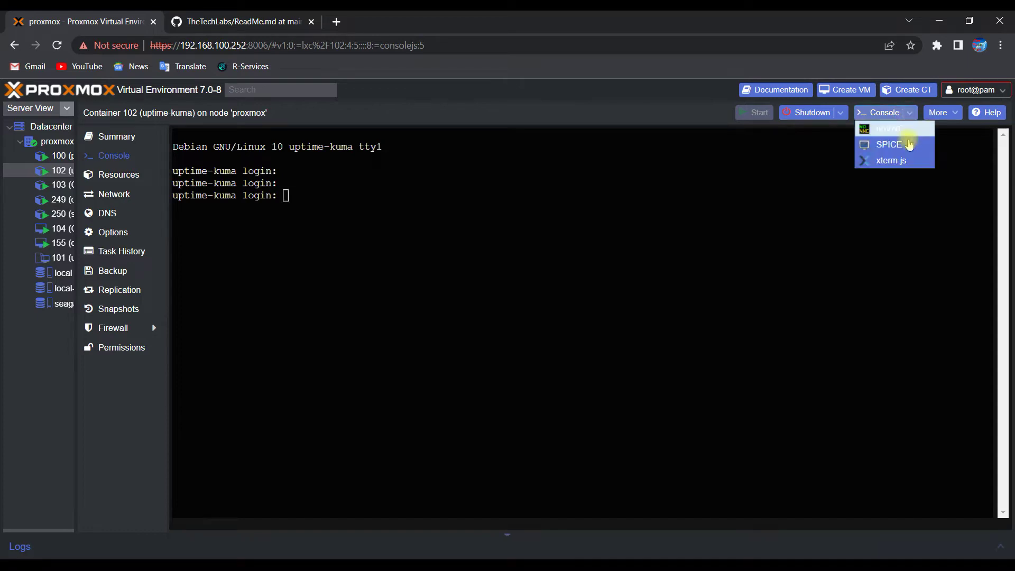
click(889, 160)
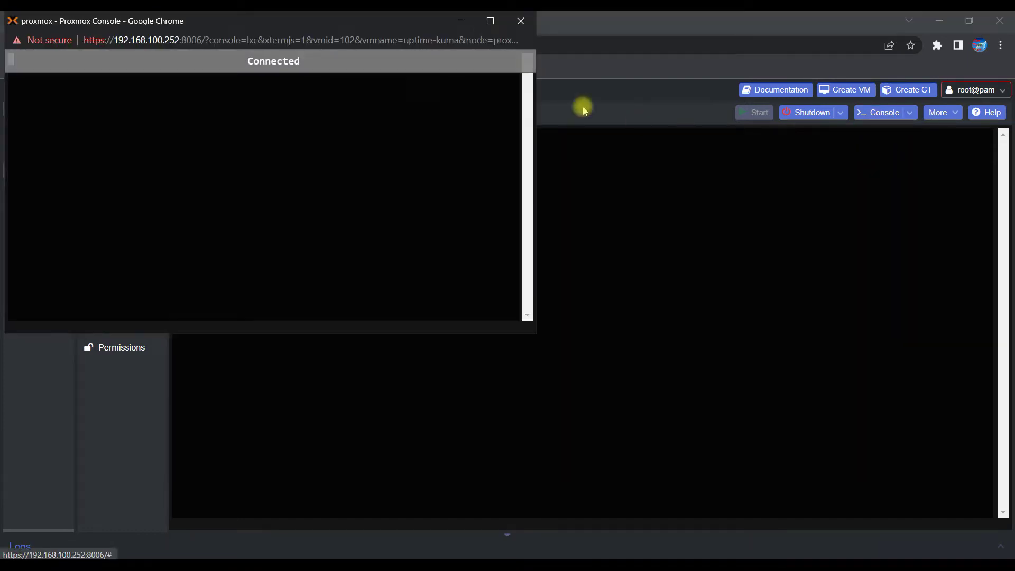
click(490, 21)
key(Return)
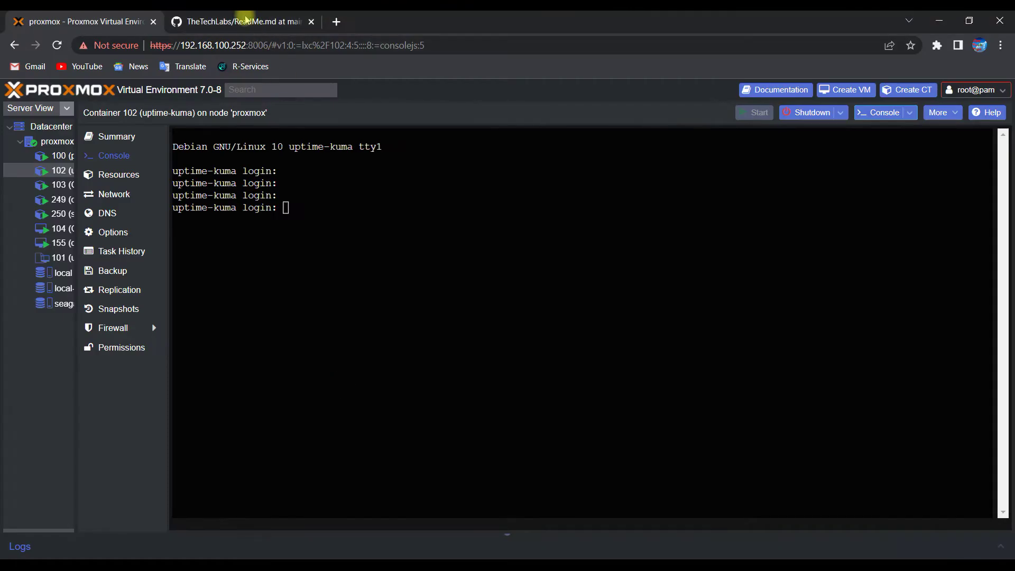
Step: Scroll the Uptime Kuma GitHub ReadMe to the Non-Docker install section, then return to the console
click(243, 21)
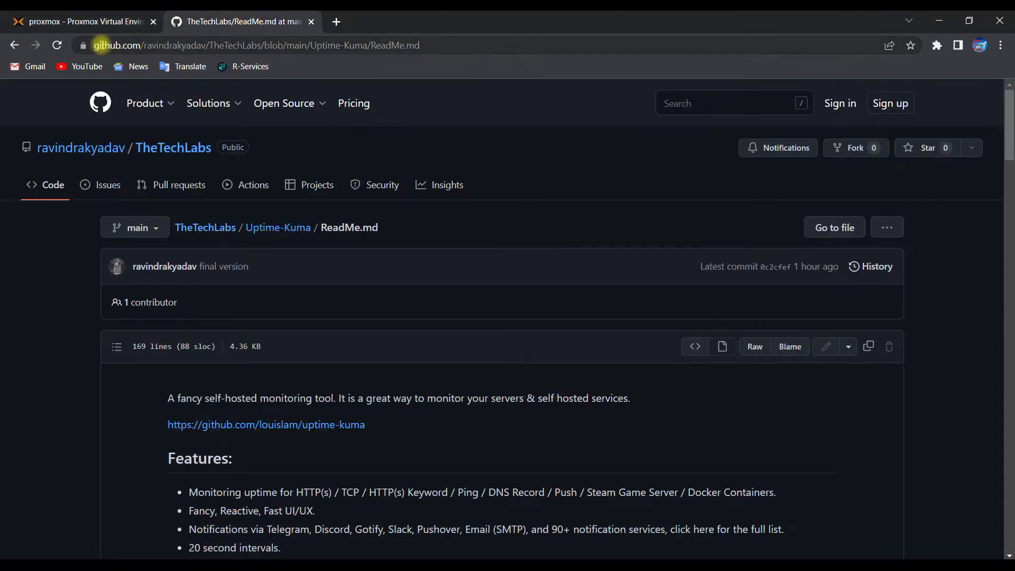
drag(101, 45, 389, 45)
click(385, 147)
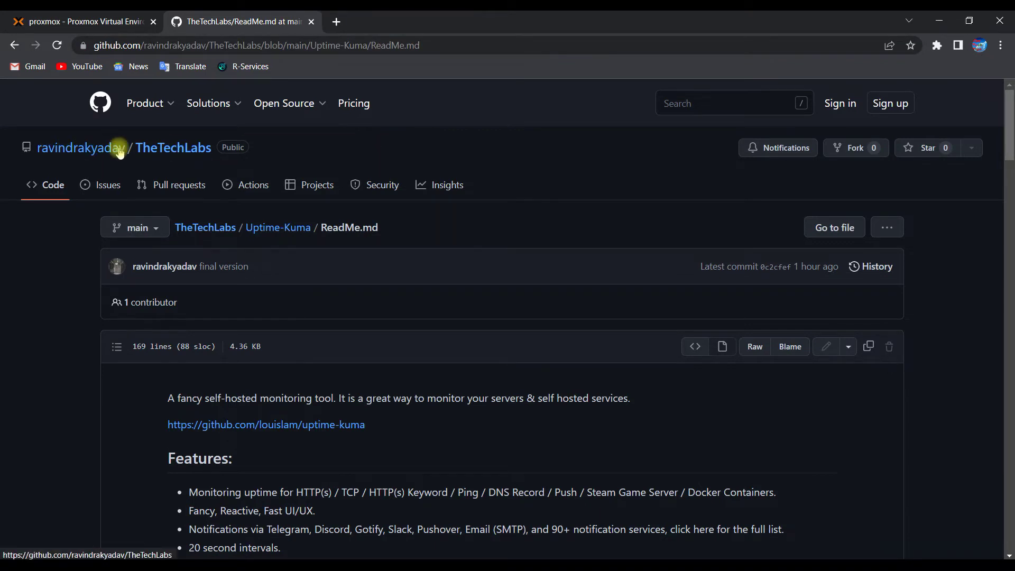
scroll(415, 219, down, 3)
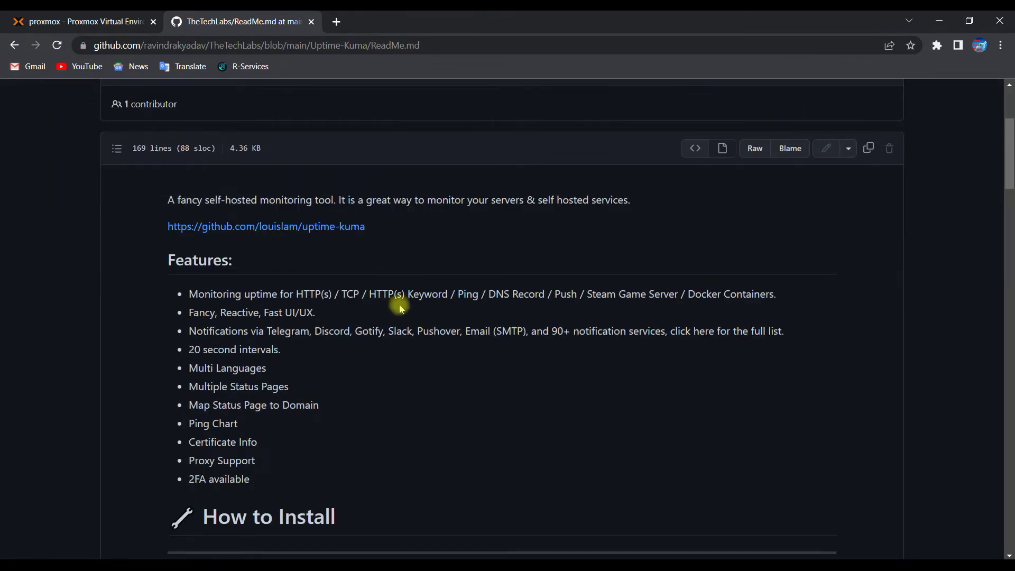
scroll(400, 308, down, 2)
drag(374, 382, 193, 384)
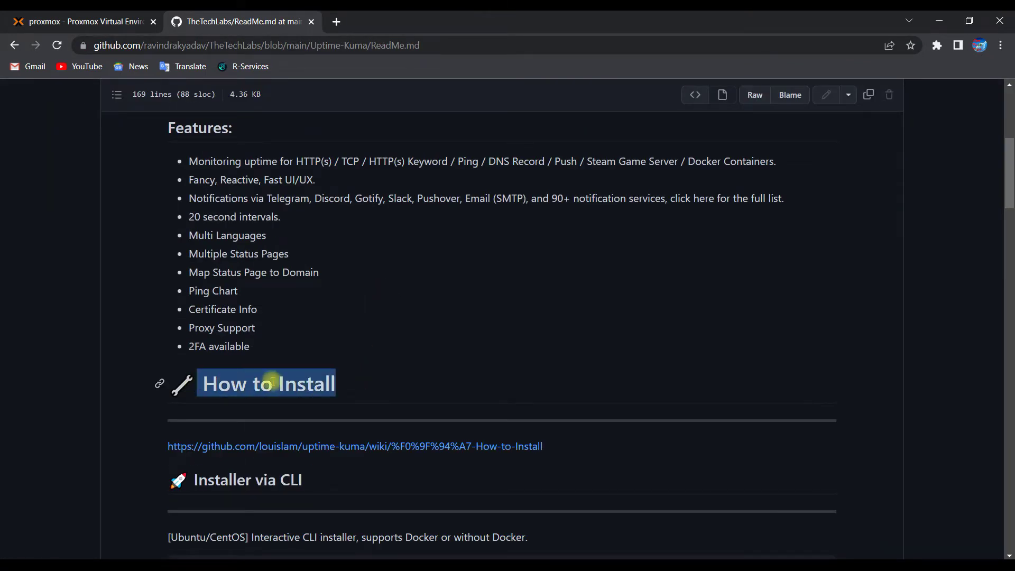
scroll(587, 220, down, 6)
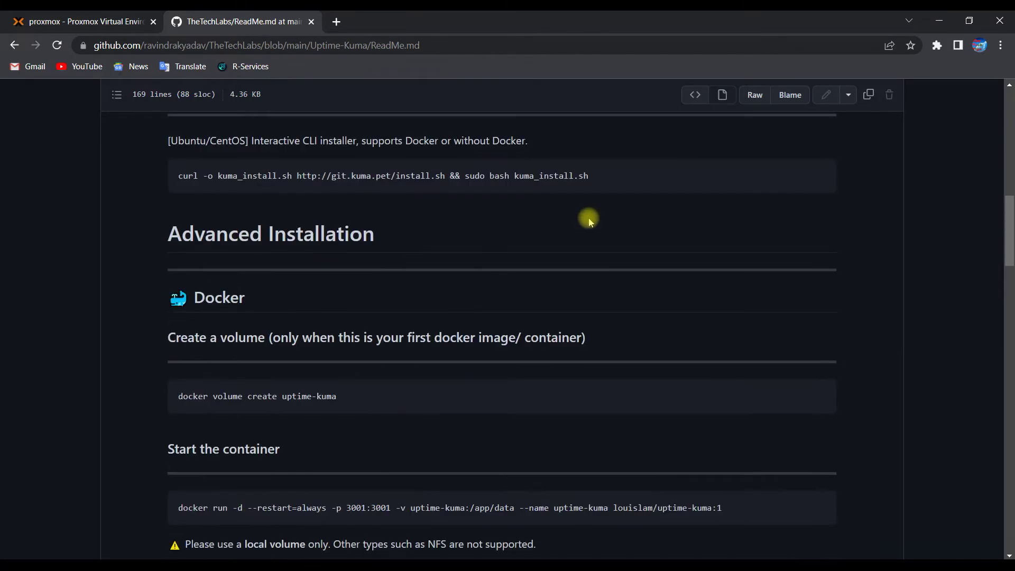
scroll(590, 219, down, 4)
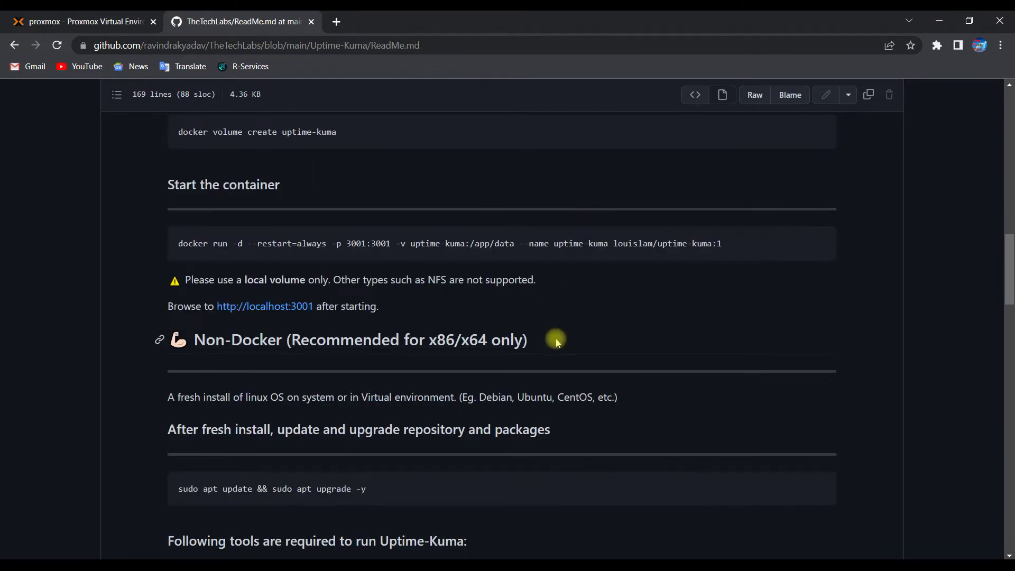
drag(556, 342, 593, 330)
scroll(295, 328, down, 1)
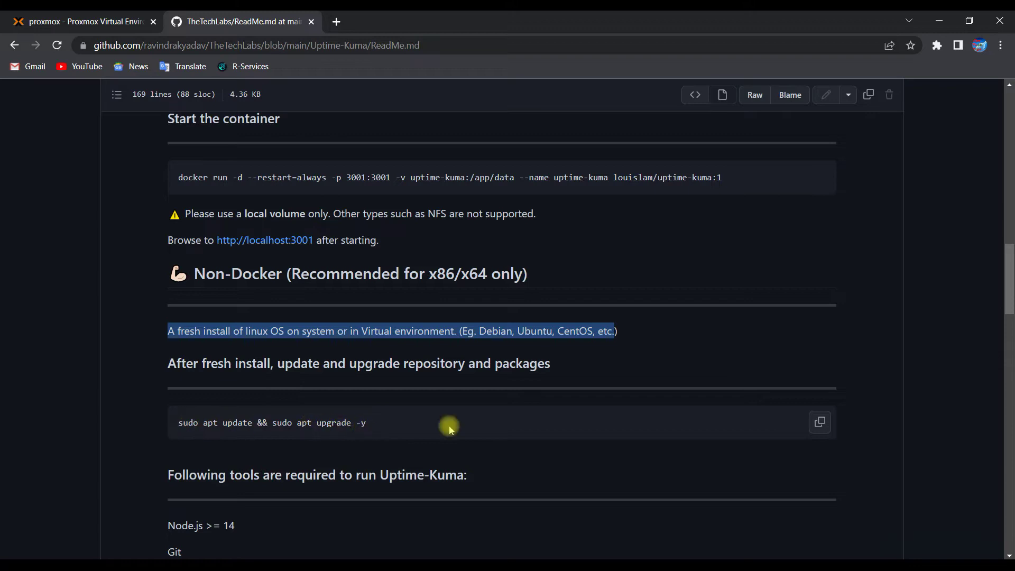
key(alt+Tab)
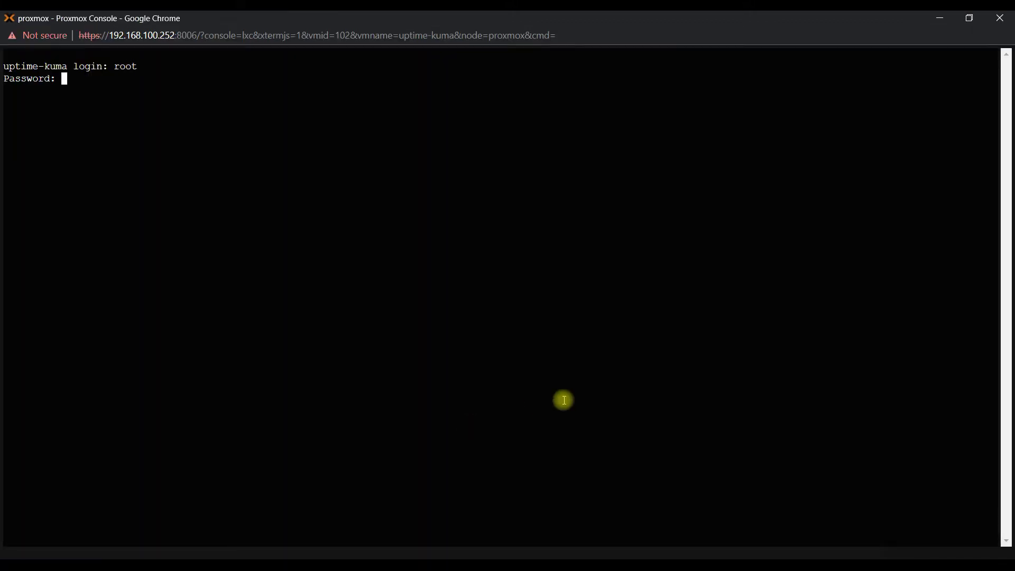
Step: Log in as root and answer y to both repository prompts during apt update and upgrade
key(Return)
key(Return)
key(Return)
key(Return)
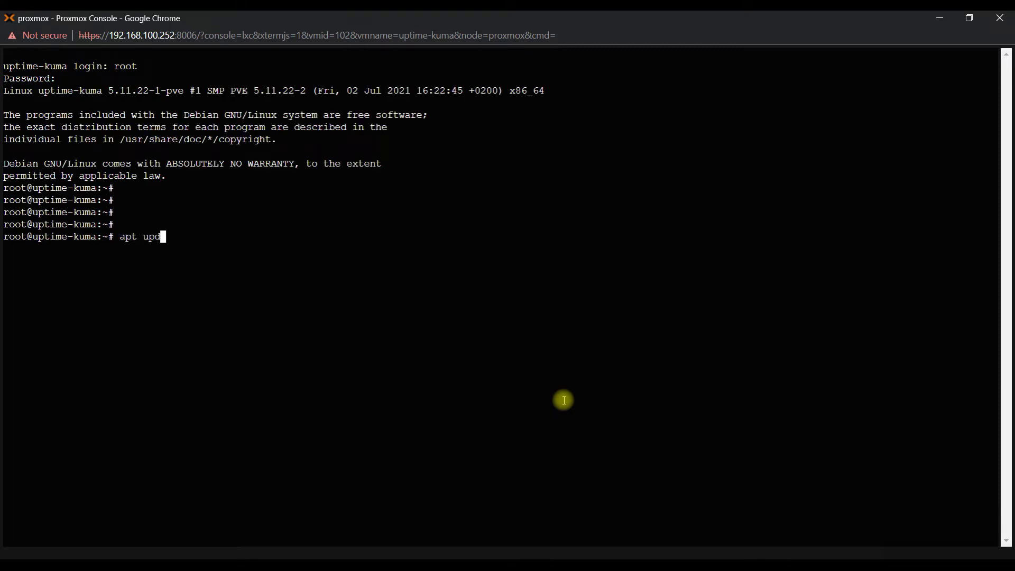
text(y)
key(Return)
text(y)
key(Return)
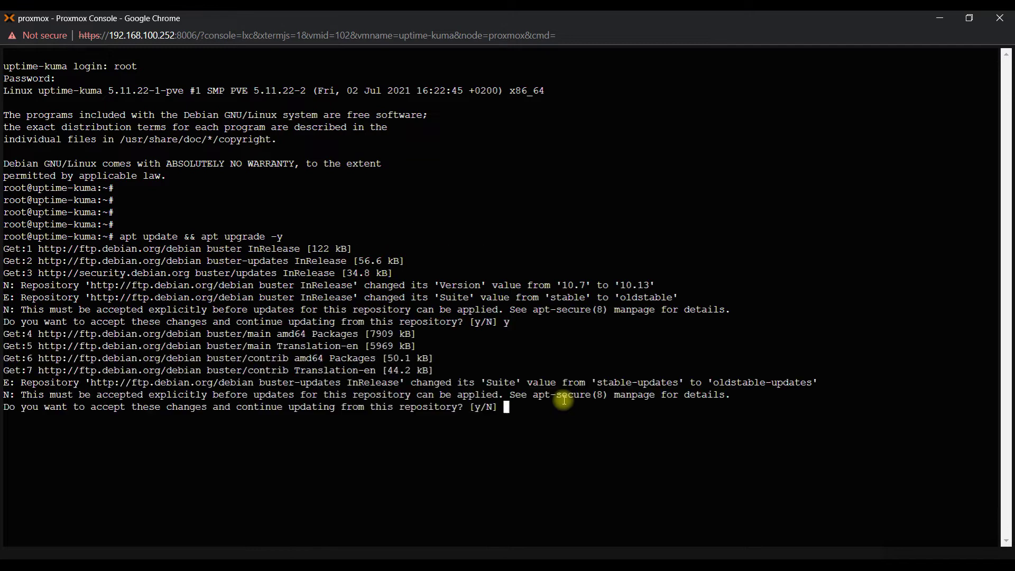
text(y)
key(Return)
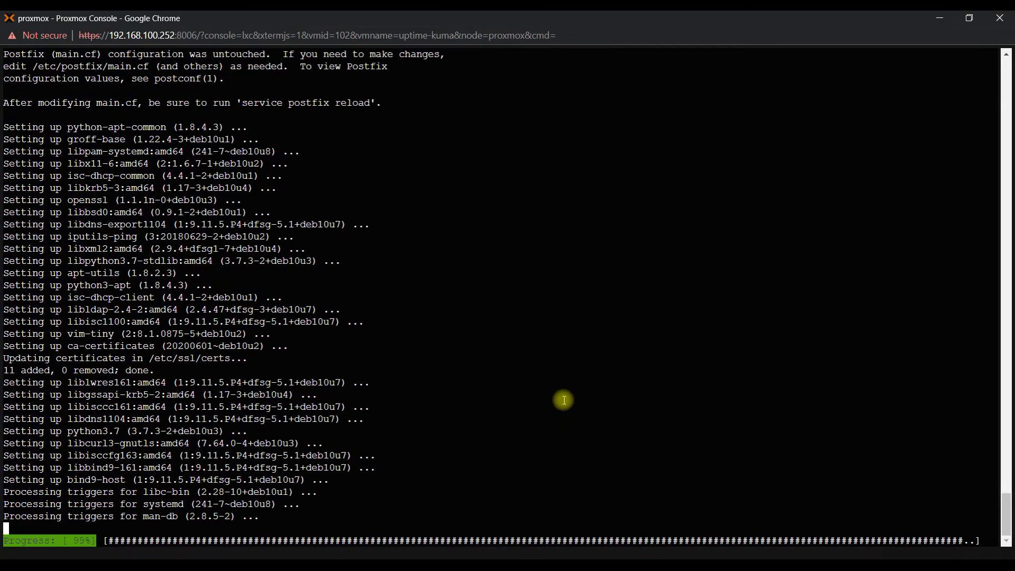
Step: Copy the required-packages apt install command from the Uptime Kuma install guide
key(alt+Tab)
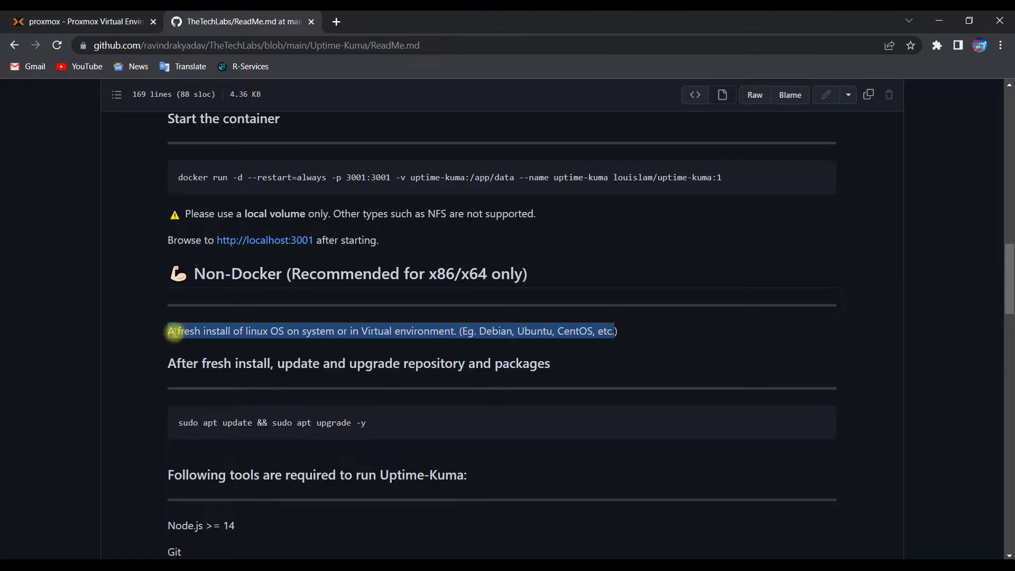
scroll(427, 414, down, 2)
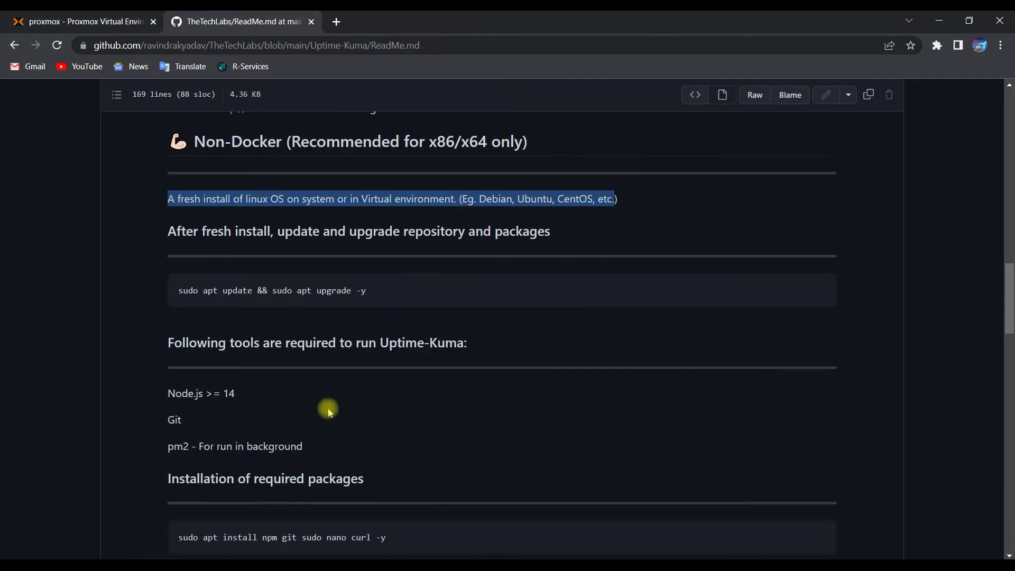
scroll(216, 457, down, 2)
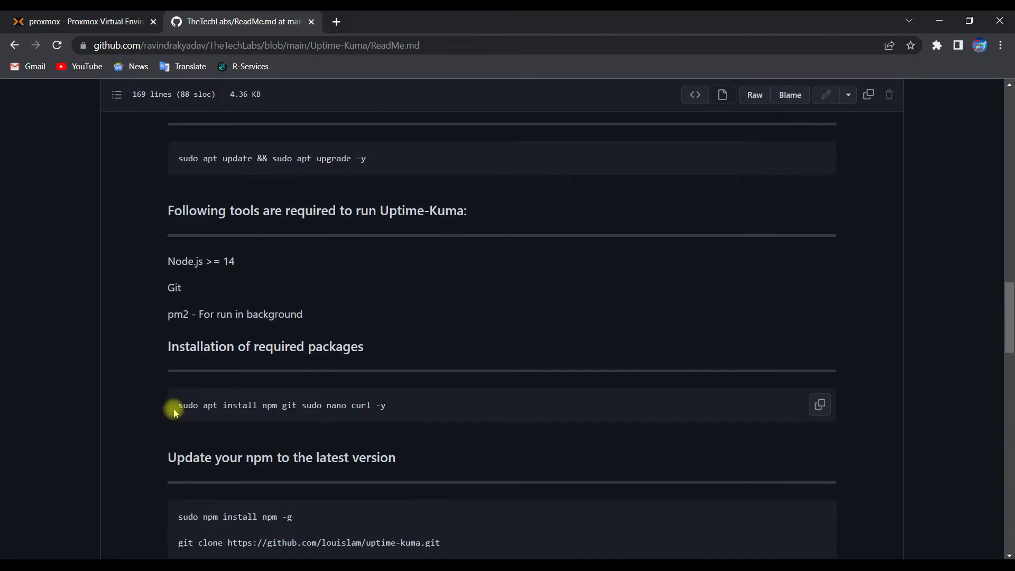
click(820, 405)
Step: Paste and run 'apt install npm git sudo nano curl -y' in the container console
key(alt+Tab)
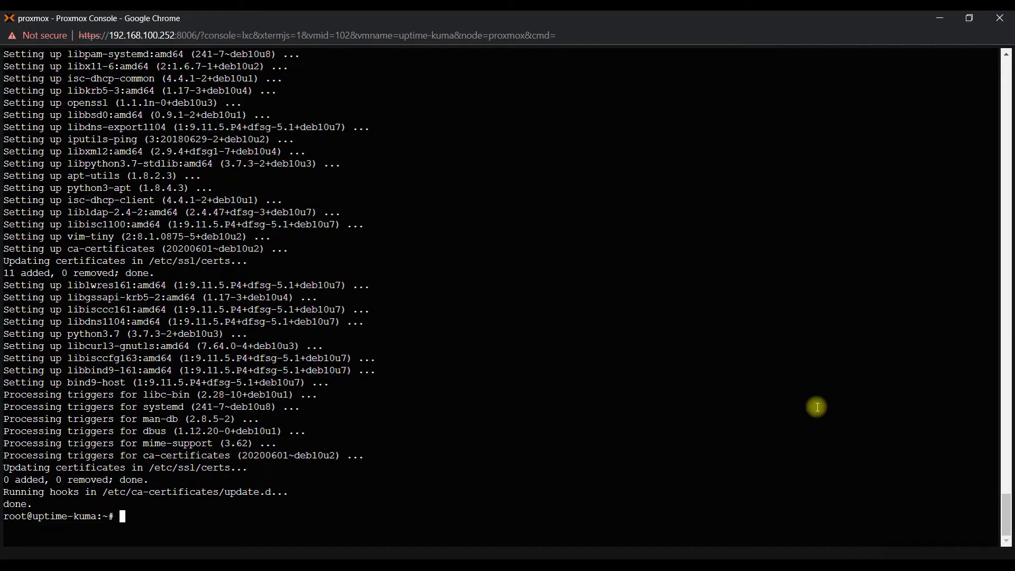
right_click(634, 306)
click(673, 407)
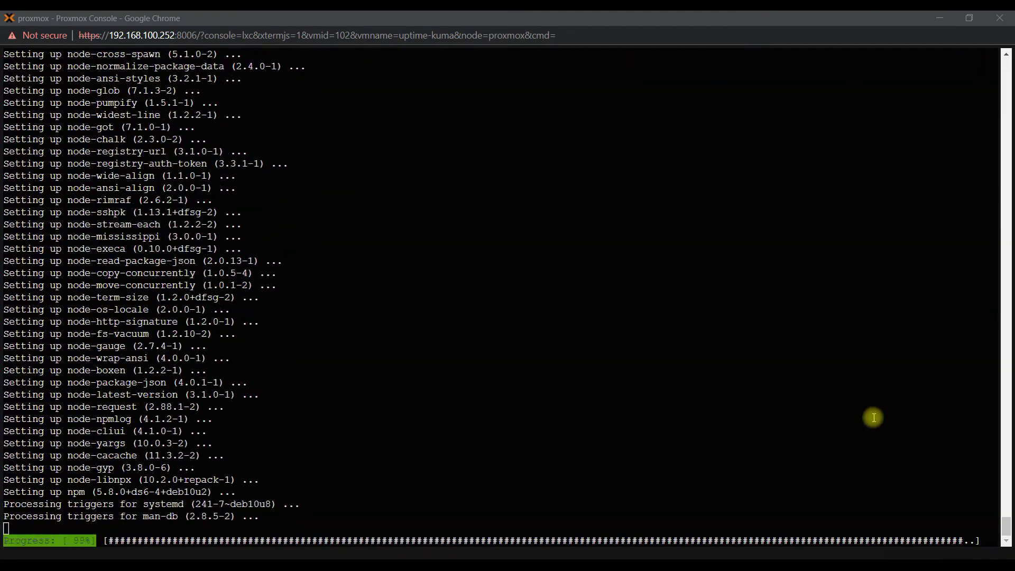
Step: Copy and run 'npm install npm -g' from the guide, then clear the terminal
key(alt+Tab)
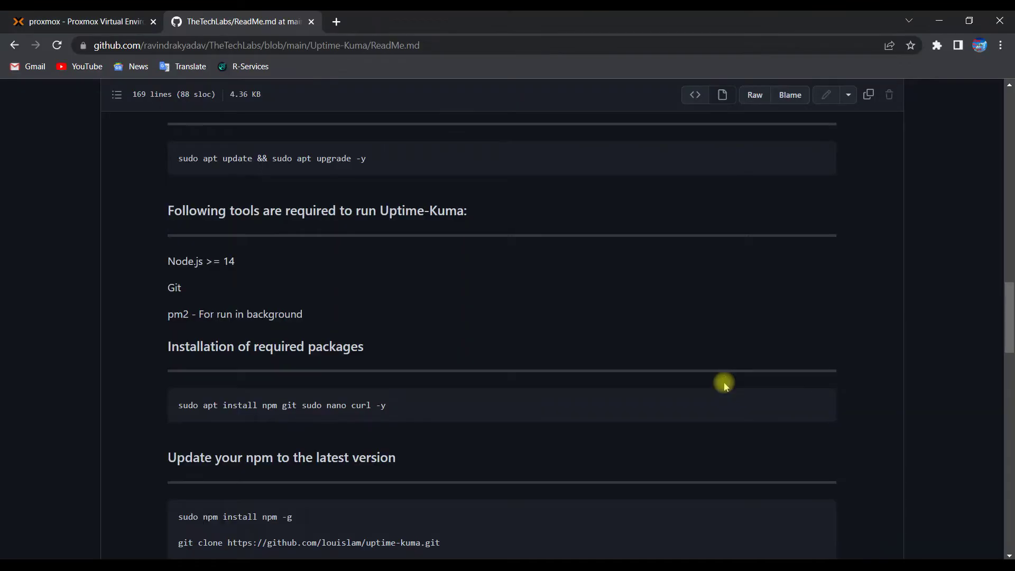
scroll(370, 392, down, 3)
drag(178, 385, 311, 385)
right_click(275, 385)
click(288, 389)
key(alt+Tab)
right_click(420, 409)
click(420, 409)
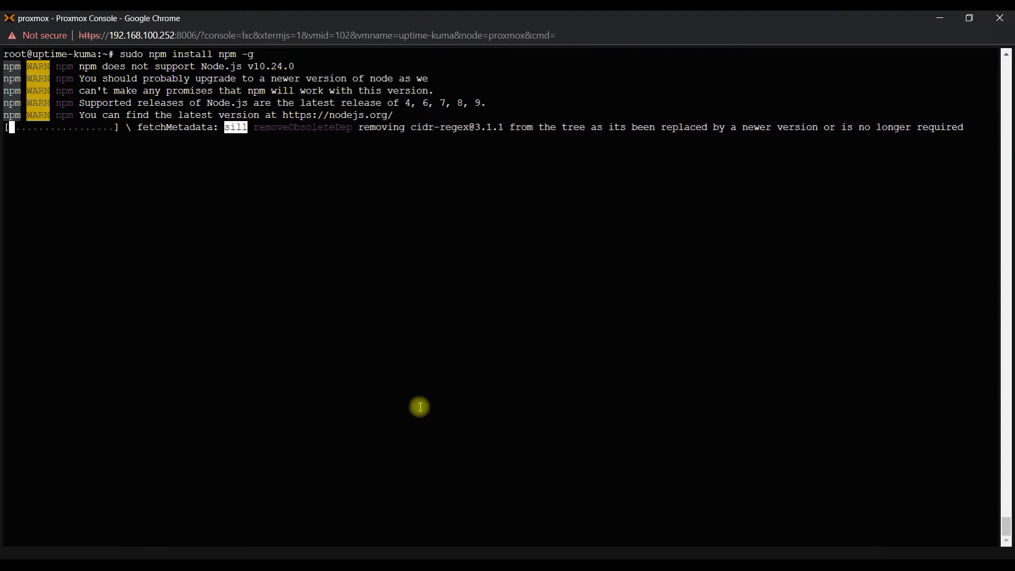
text(clear)
key(Return)
Step: Copy the git clone command from the guide and clone the uptime-kuma repository
key(alt+Tab)
drag(179, 410, 498, 410)
key(ctrl+c)
key(alt+Tab)
right_click(502, 411)
click(542, 303)
key(Return)
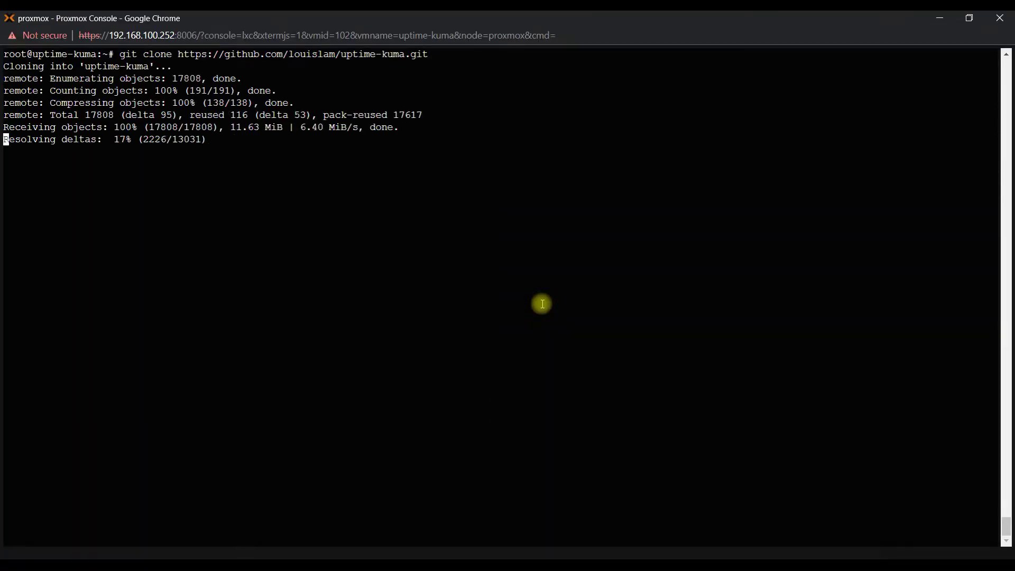
key(Return)
key(Return)
key(Return)
Step: Change into the cloned uptime-kuma folder with 'cd uptime-kuma'
key(alt+Tab)
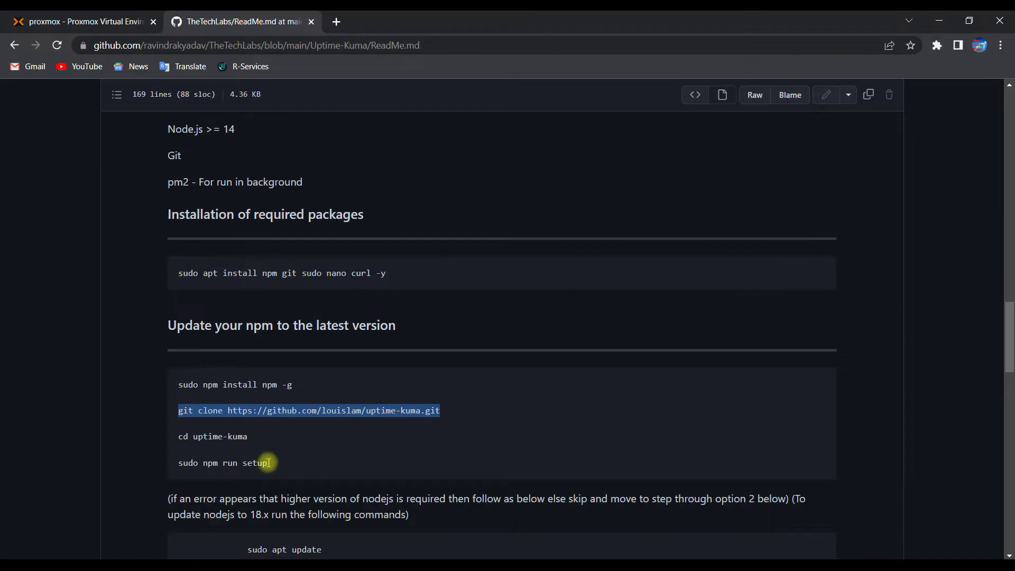
drag(177, 437, 286, 437)
key(alt+Tab)
text(cd up)
key(Tab)
key(Return)
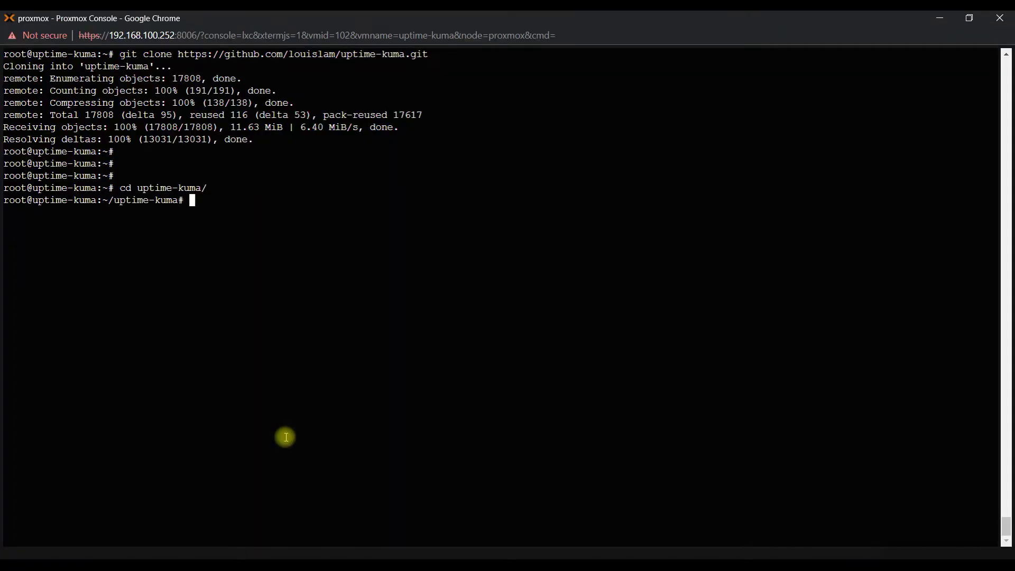
Step: Paste and run 'sudo npm run setup' from the guide, which errors on the old Node.js
key(Return)
key(Return)
key(alt+Tab)
drag(178, 463, 270, 464)
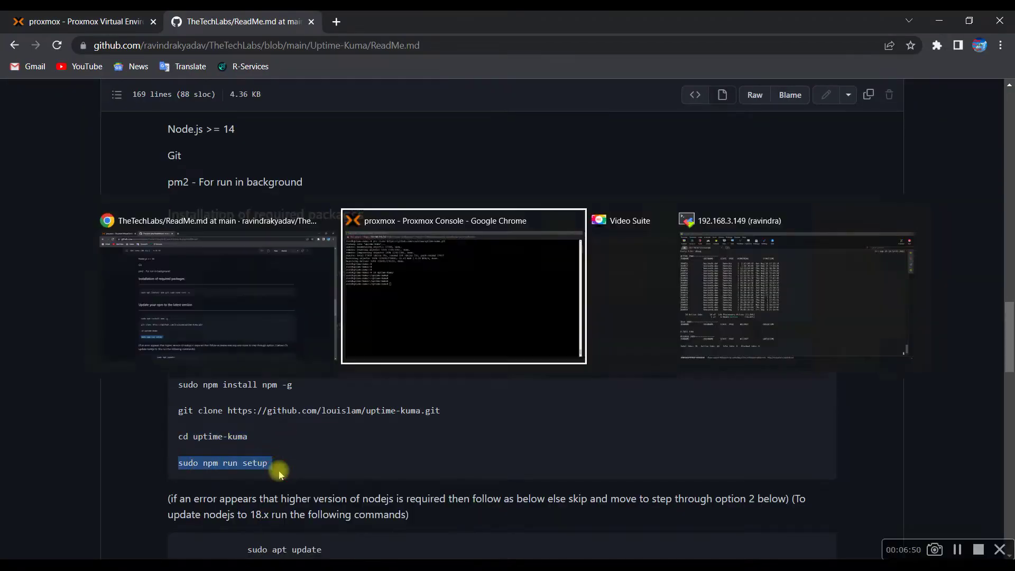
key(alt+Tab)
right_click(306, 394)
click(368, 412)
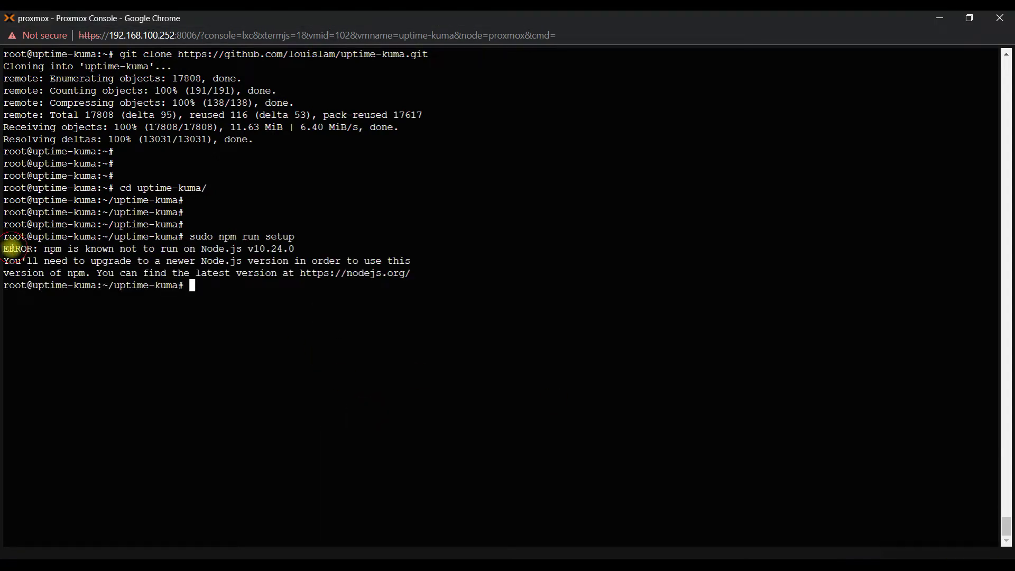
key(alt+Tab)
Step: Copy the apt update command from the guide and run it in the container
scroll(305, 437, down, 1)
scroll(305, 438, down, 2)
drag(247, 309, 370, 313)
key(alt+Tab)
right_click(452, 261)
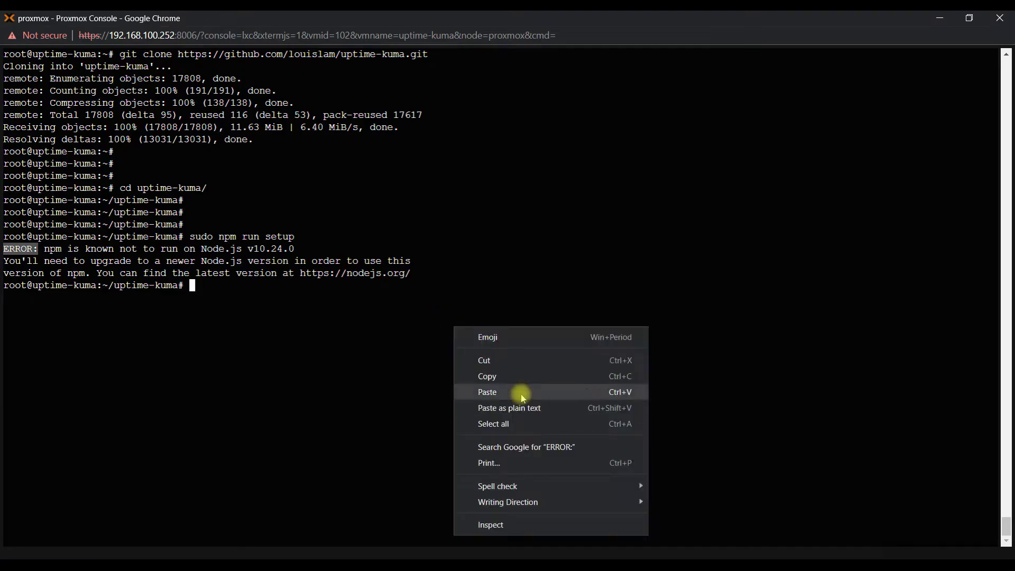
click(518, 391)
Step: Copy and run the NodeSource setup_18.x curl script in the container console
key(alt+Tab)
drag(239, 334, 545, 336)
right_click(530, 339)
click(554, 348)
key(alt+Tab)
right_click(539, 154)
click(575, 254)
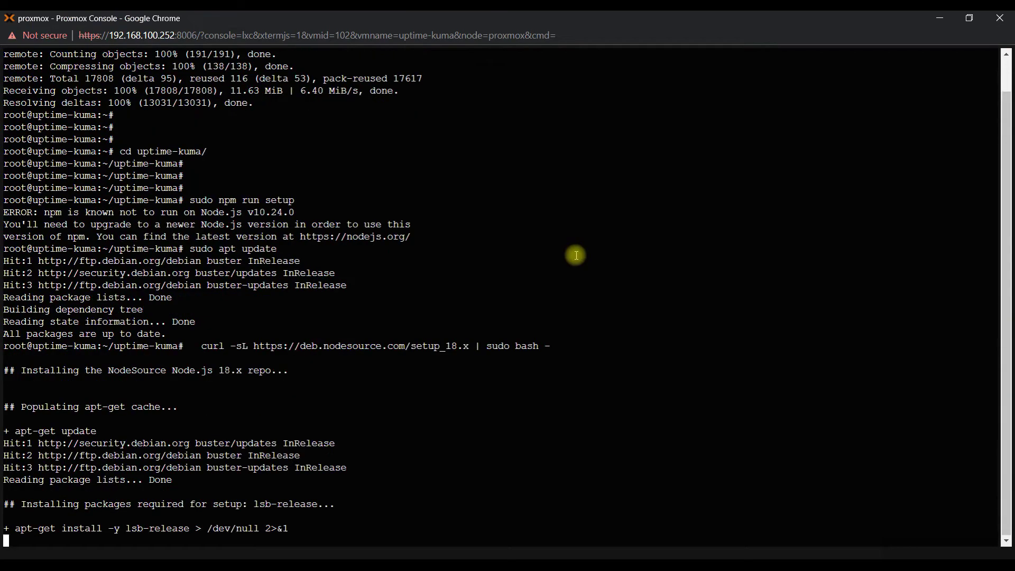
Step: Install the newer Node.js with the copied 'apt install nodejs' command
key(alt+Tab)
drag(247, 361, 376, 361)
key(ctrl+c)
key(alt+Tab)
key(ctrl+v)
key(Return)
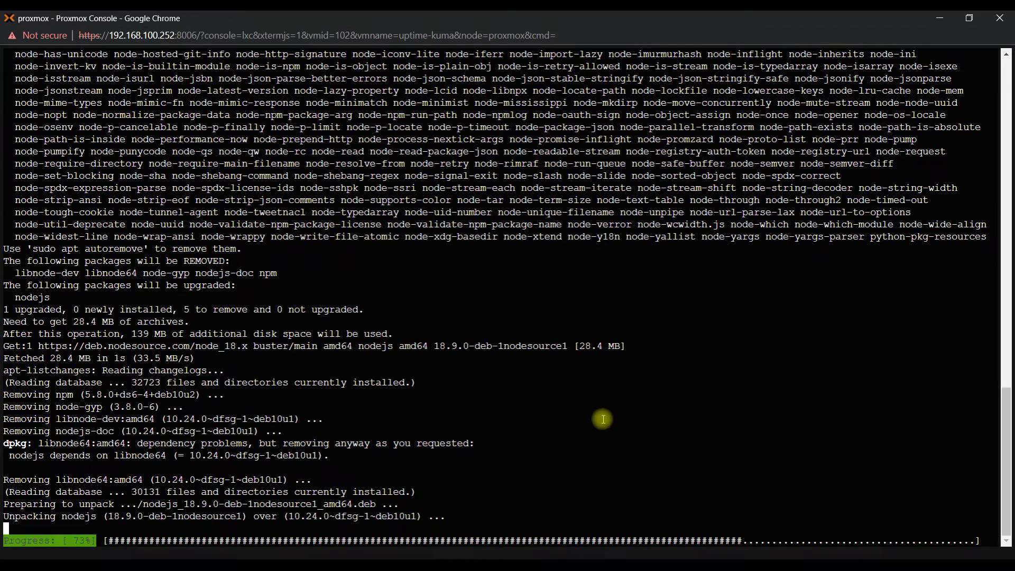
Step: Run 'node -v' and confirm Node.js reports v18.9.0
key(alt+Tab)
drag(247, 391, 282, 391)
key(ctrl+c)
key(alt+Tab)
key(ctrl+v)
key(Return)
double_click(6, 527)
Step: Clear the terminal and rerun 'sudo npm run setup' until the 1.18.0 dist is extracted
key(alt+Tab)
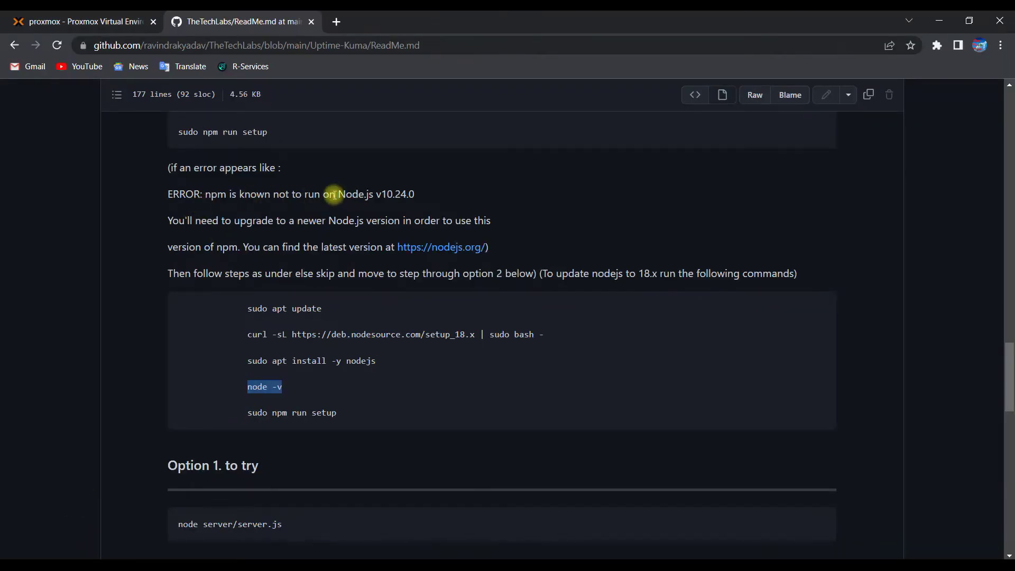
drag(247, 414, 347, 421)
right_click(331, 414)
click(362, 427)
key(alt+Tab)
text(clear)
key(Return)
right_click(515, 304)
click(536, 405)
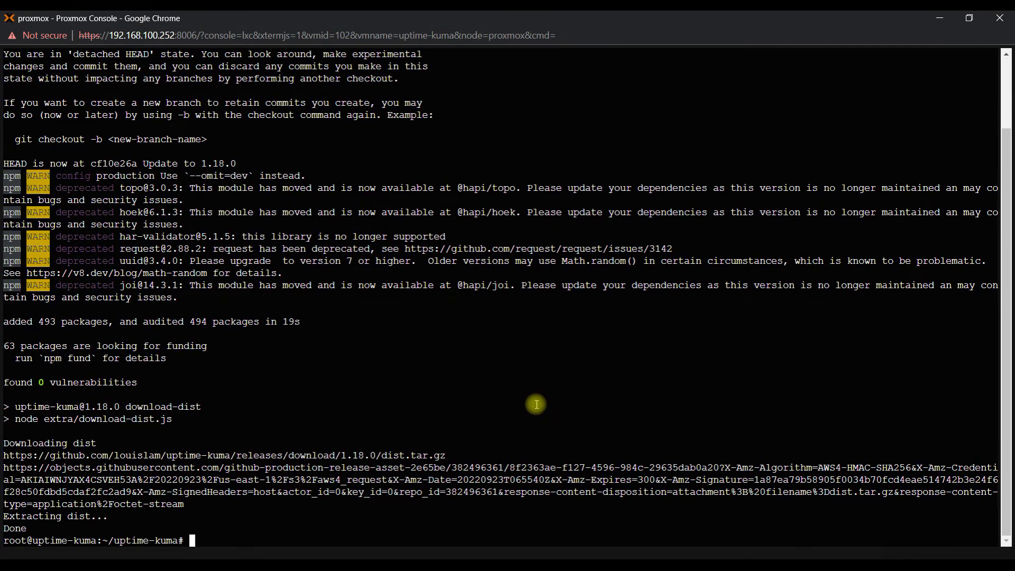
key(Return)
key(Return)
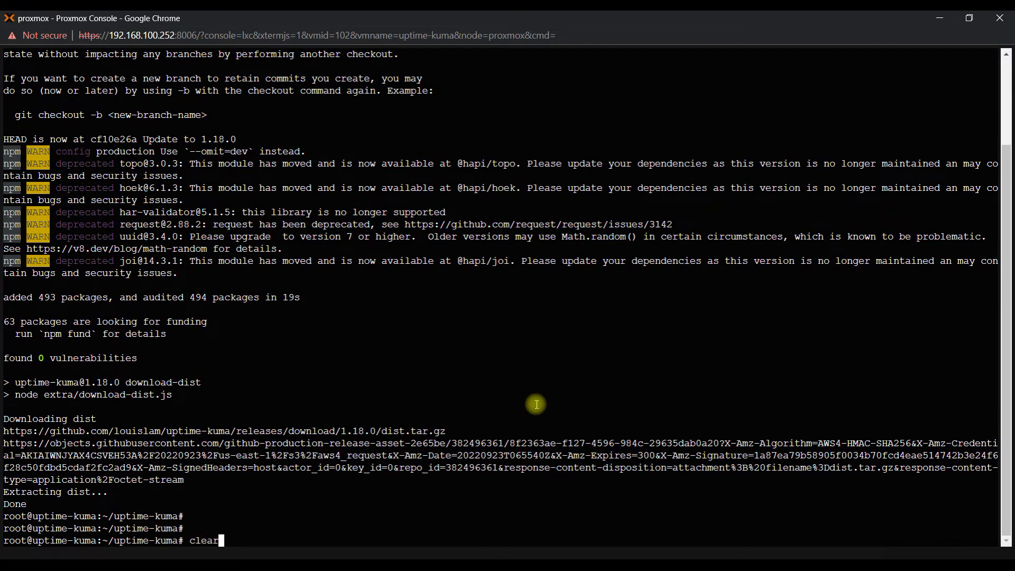
text(clear)
key(Return)
Step: Install PM2 globally with pm2-logrotate in the container console, then clear the screen
key(alt+Tab)
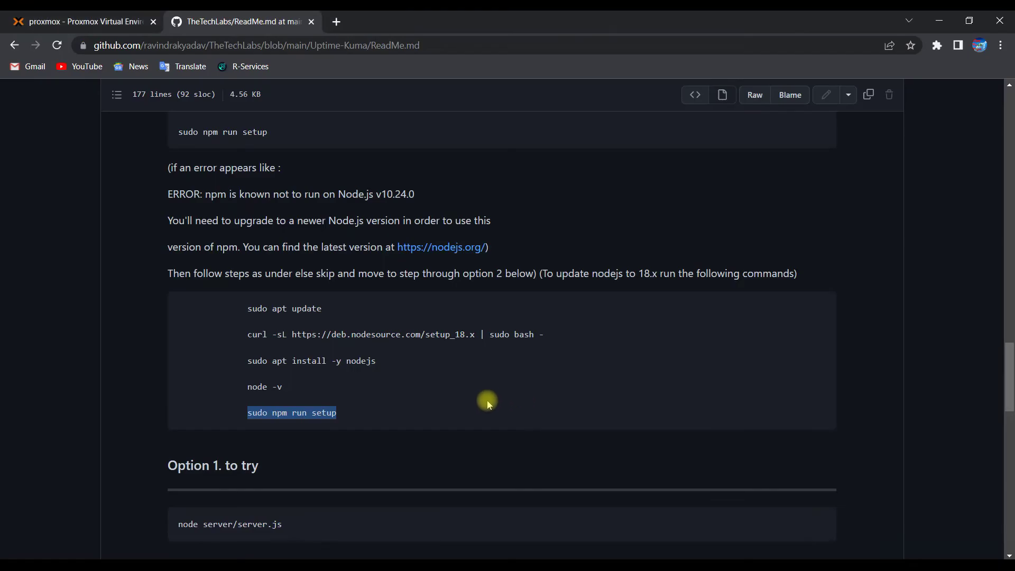
scroll(488, 403, down, 3)
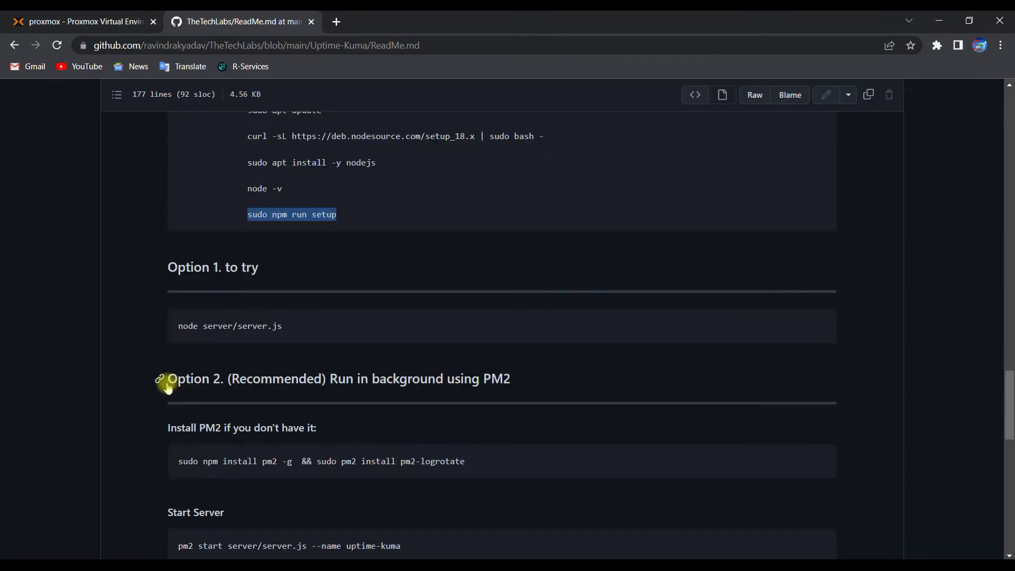
drag(550, 378, 192, 369)
click(487, 409)
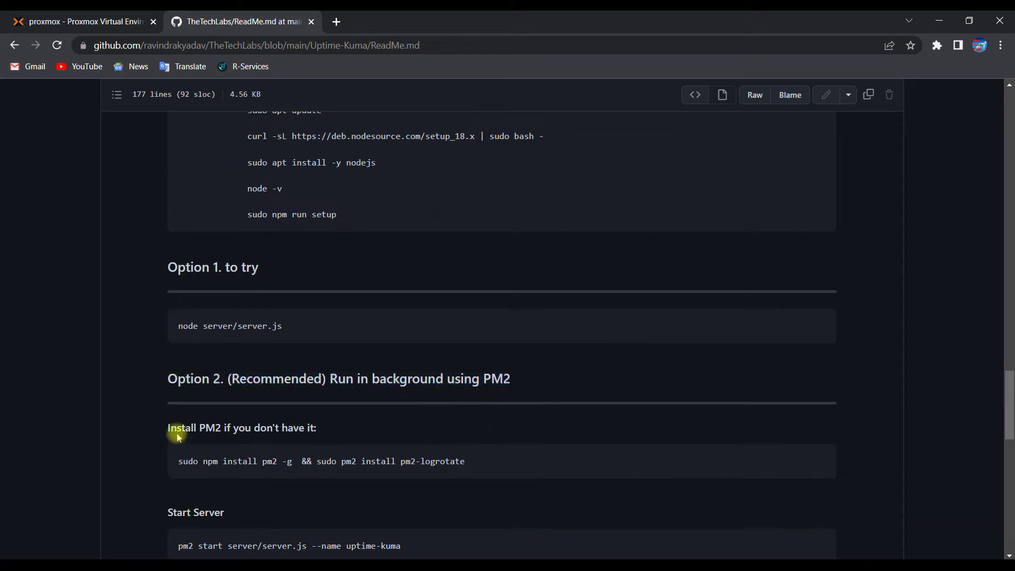
click(823, 462)
key(alt+Tab)
key(ctrl+v)
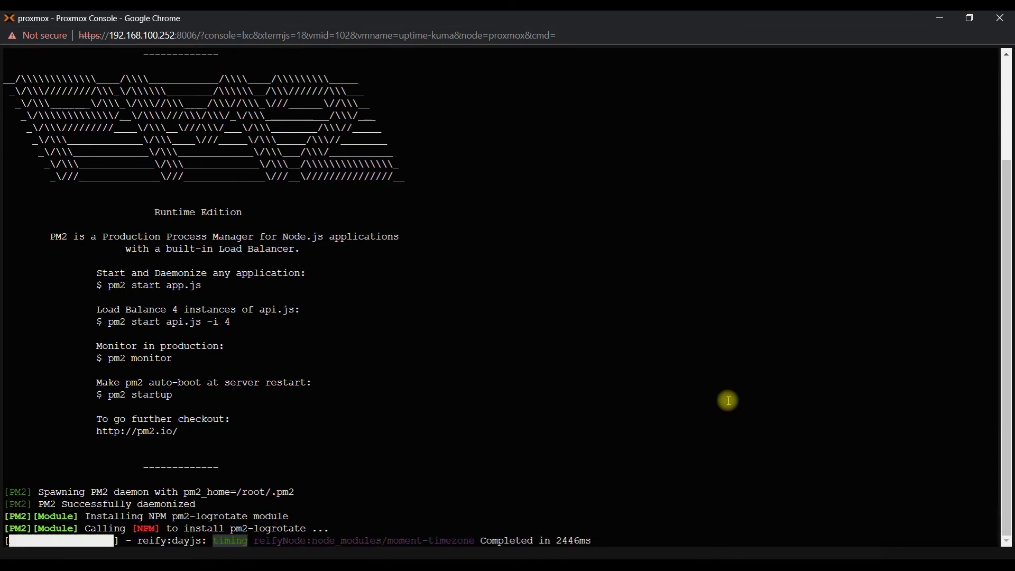
key(Return)
key(Return)
key(Return)
text(clear)
key(Return)
Step: Start Uptime Kuma under PM2 with 'pm2 start server/server.js --name uptime-kuma'
key(alt+Tab)
scroll(462, 413, down, 2)
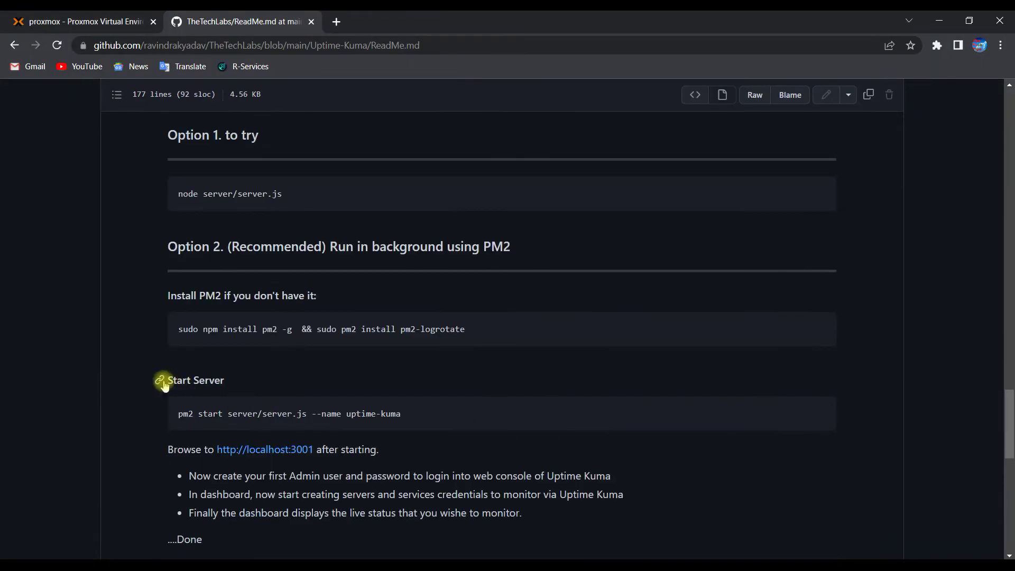
click(811, 414)
key(alt+Tab)
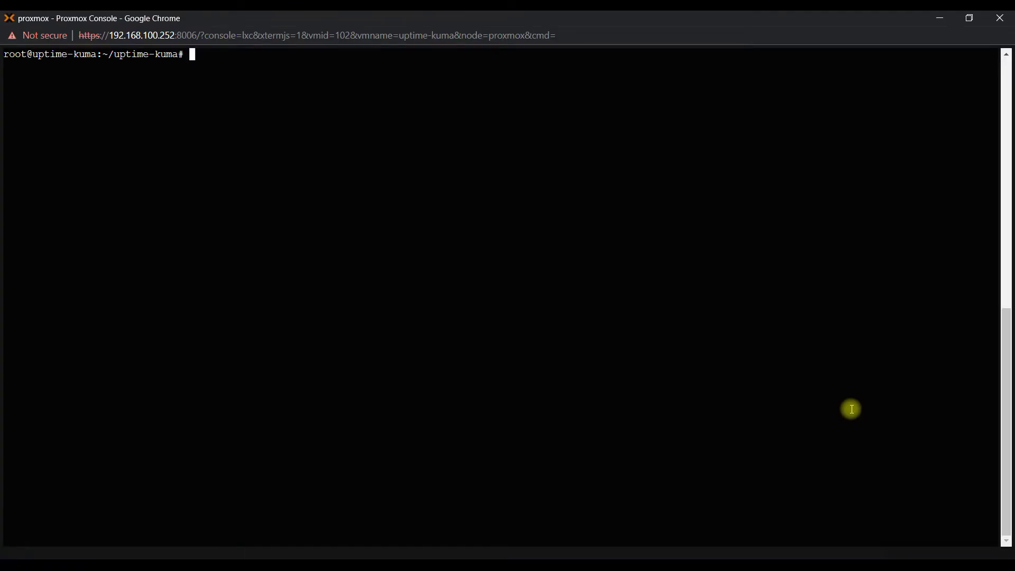
right_click(851, 409)
click(832, 288)
key(Return)
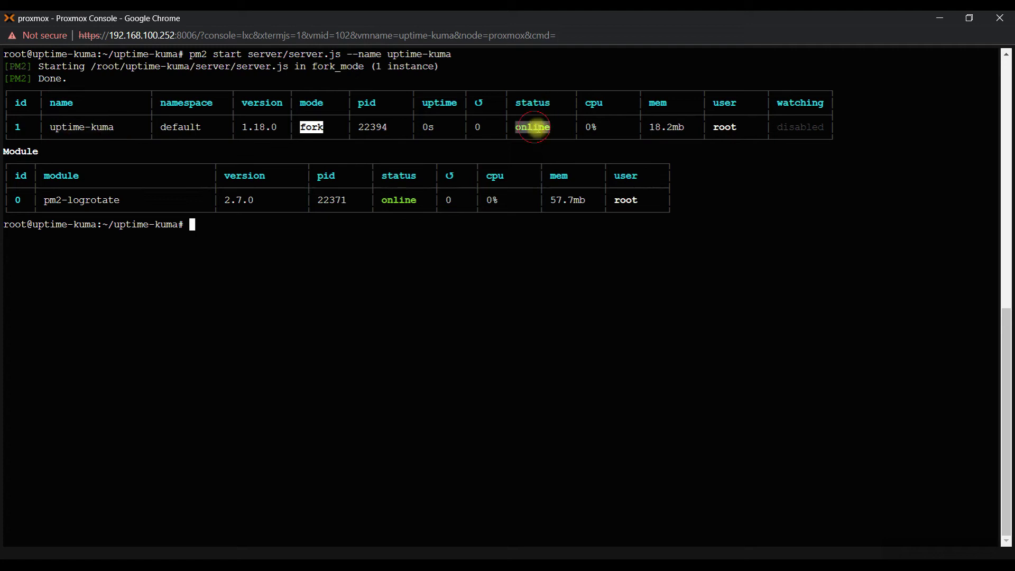
key(Return)
key(Return)
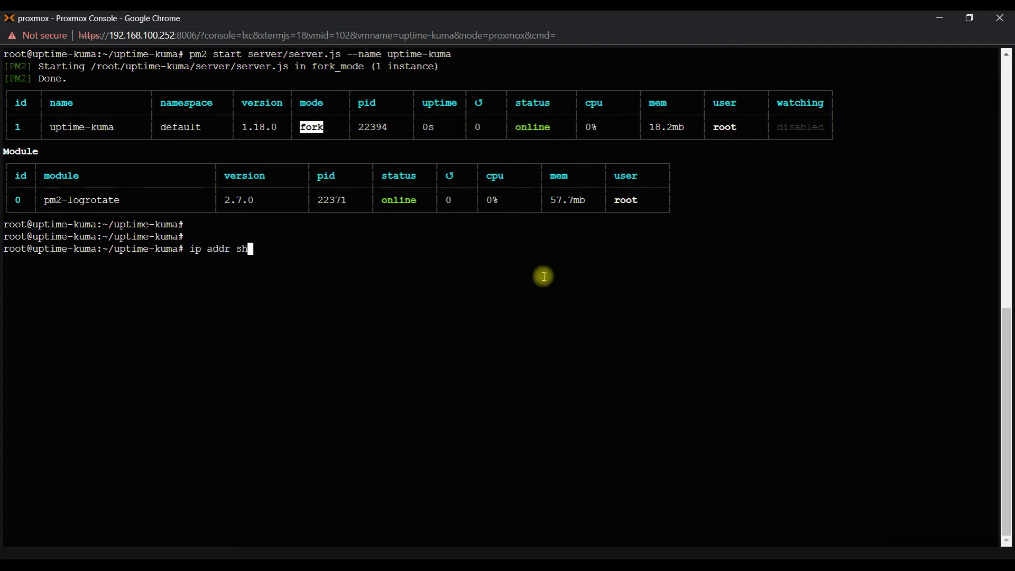
Step: Run ip addr show and highlight the container's address 192.168.100.57
text(ip addr show)
key(Return)
drag(55, 358, 117, 359)
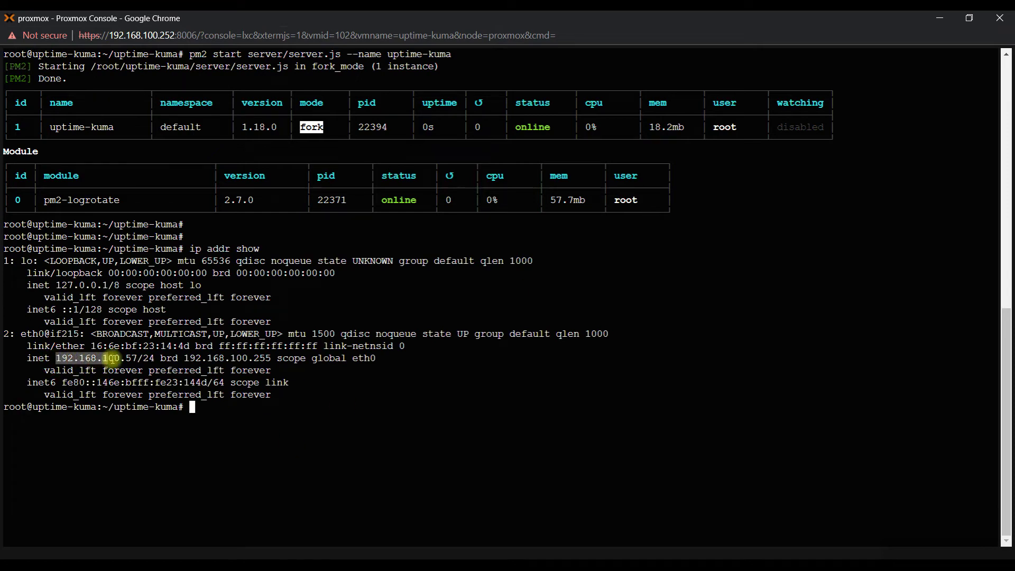
key(alt+Tab)
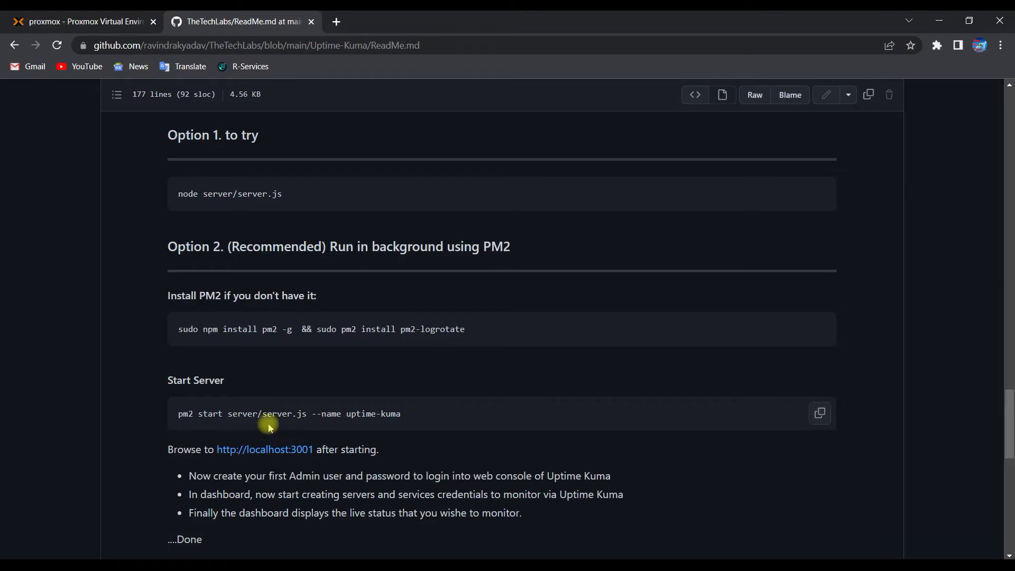
scroll(272, 415, down, 2)
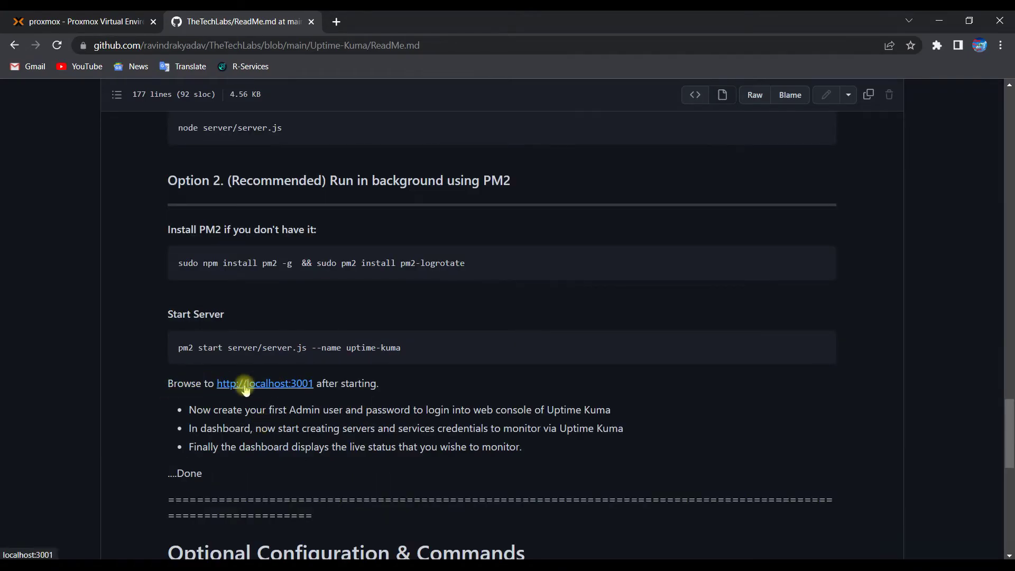
Step: Load the Uptime Kuma web interface at 192.168.100.57:3001 in a new browser tab
click(338, 24)
text(192)
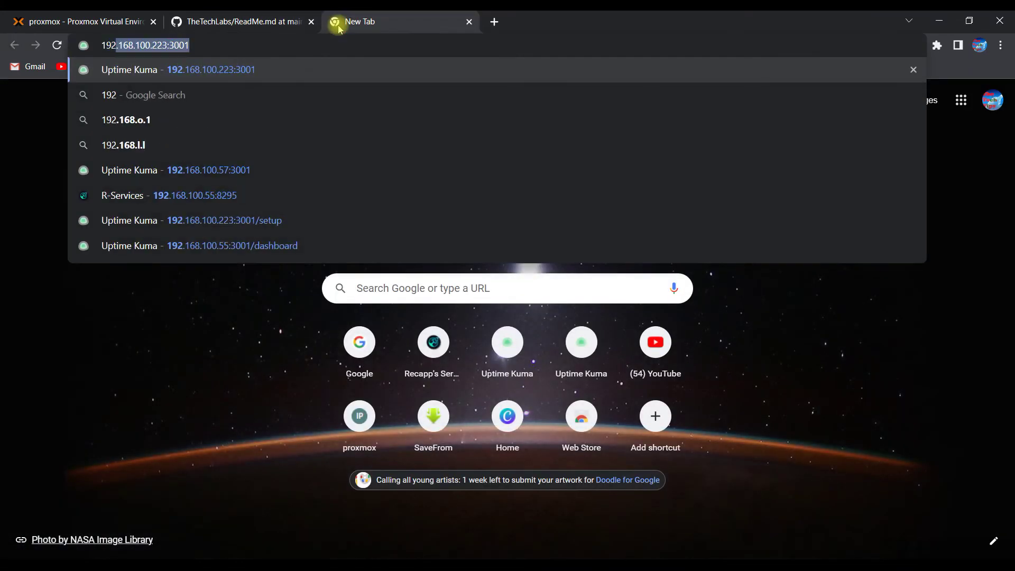
text(.168.100.)
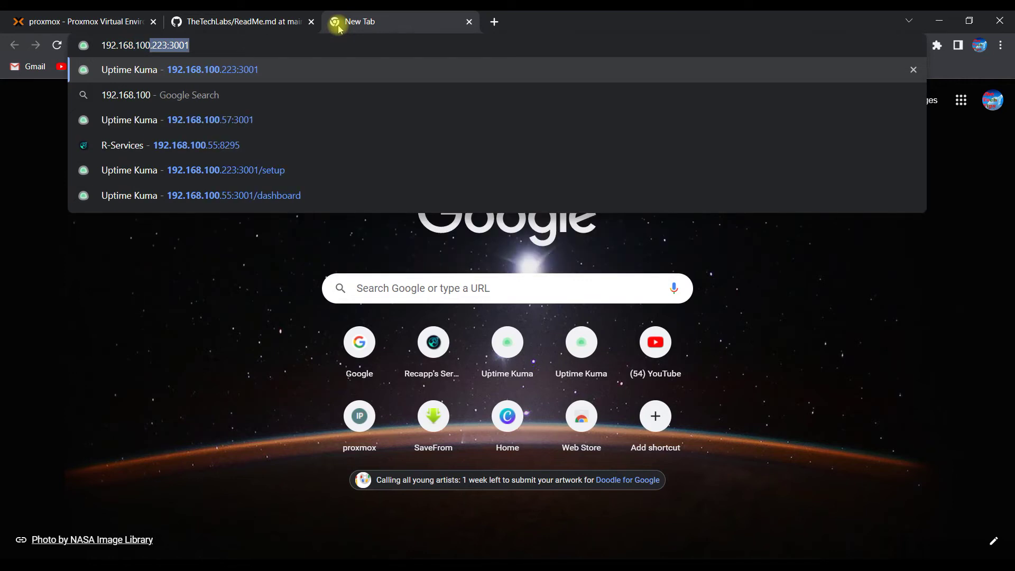
text(57)
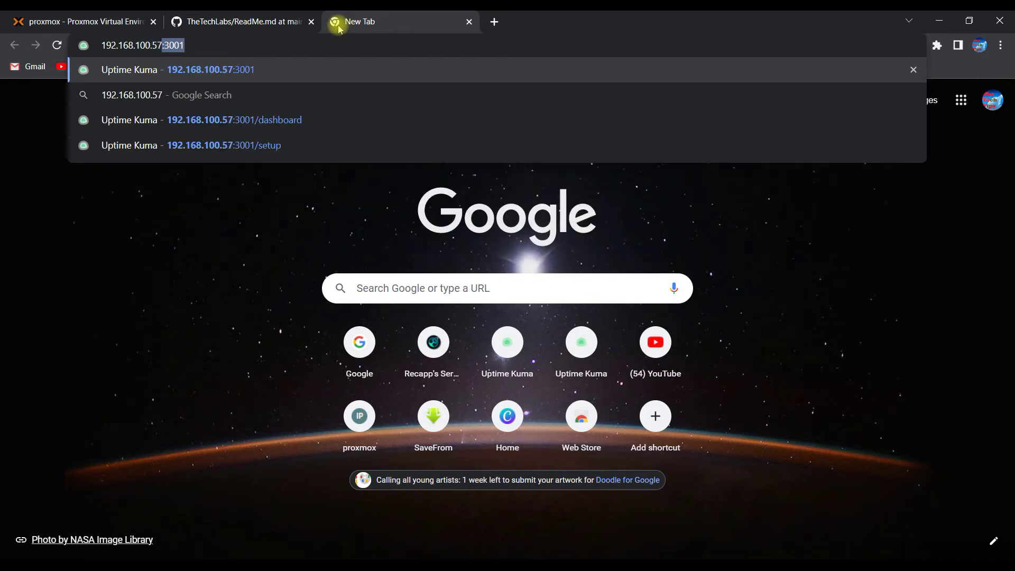
key(Right)
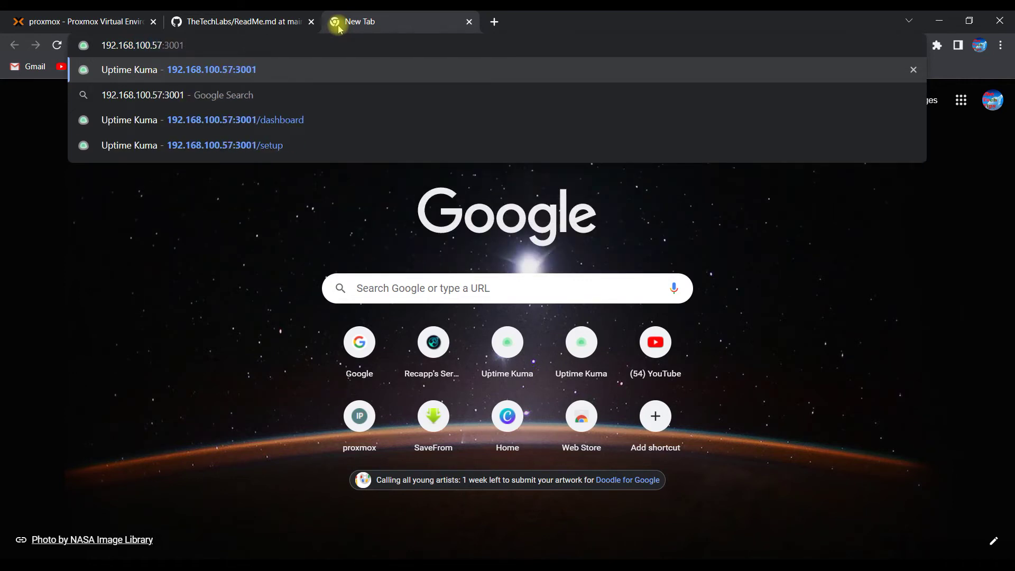
key(Return)
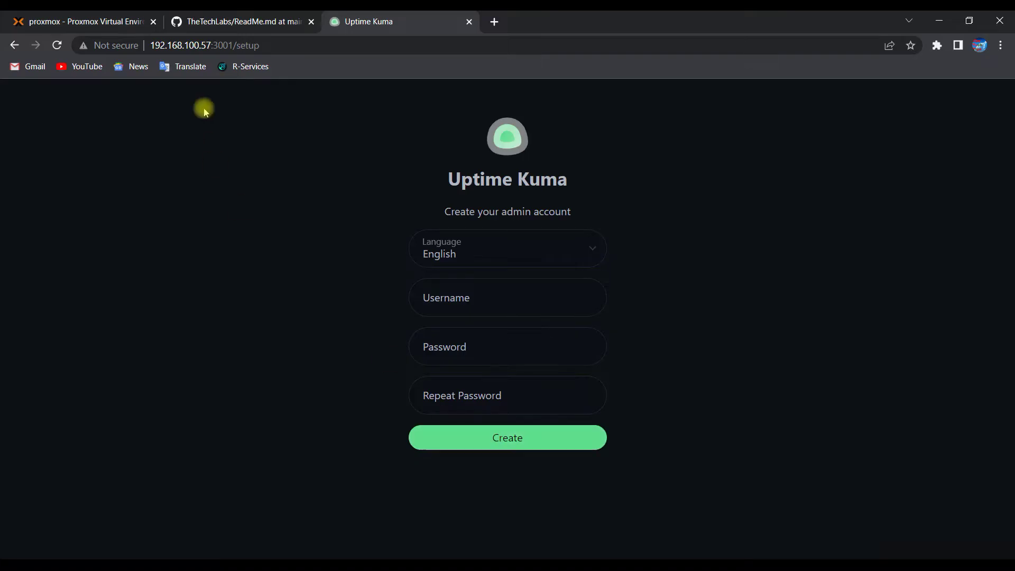
Step: Create the admin account with username 'admin' and a repeated password
click(214, 18)
scroll(339, 412, down, 1)
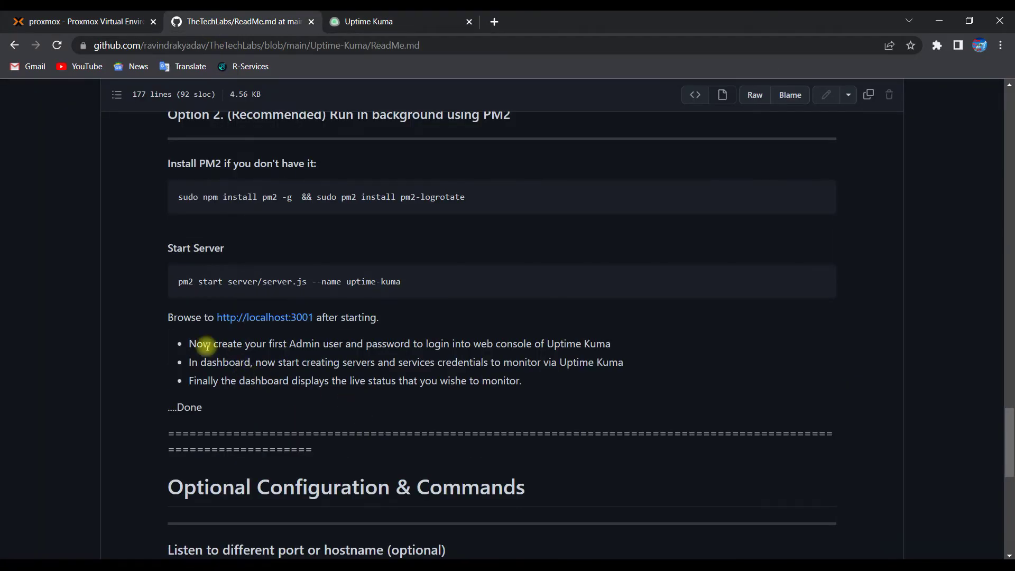
drag(189, 345, 613, 349)
click(380, 19)
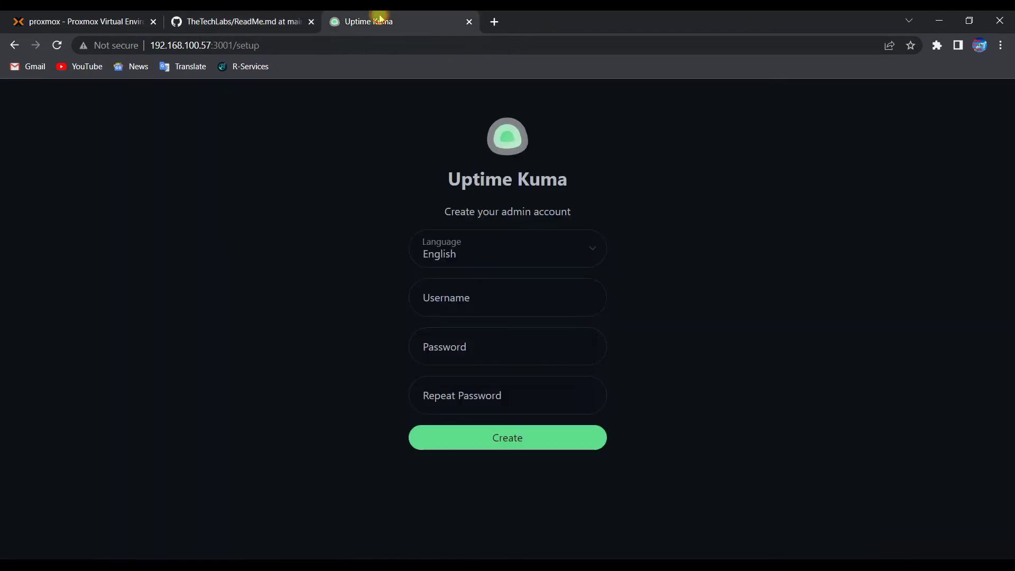
click(475, 302)
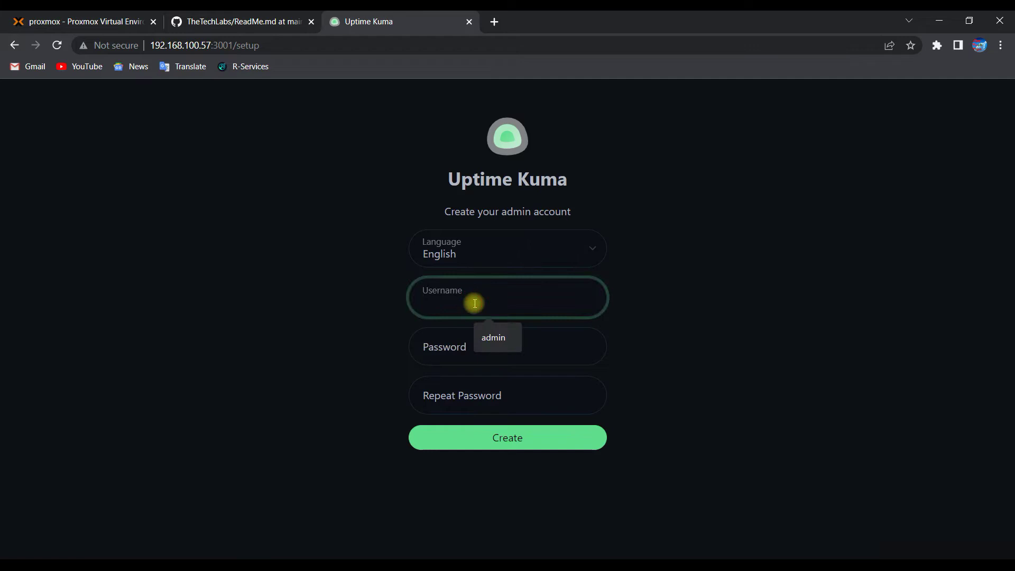
text(admin)
key(Tab)
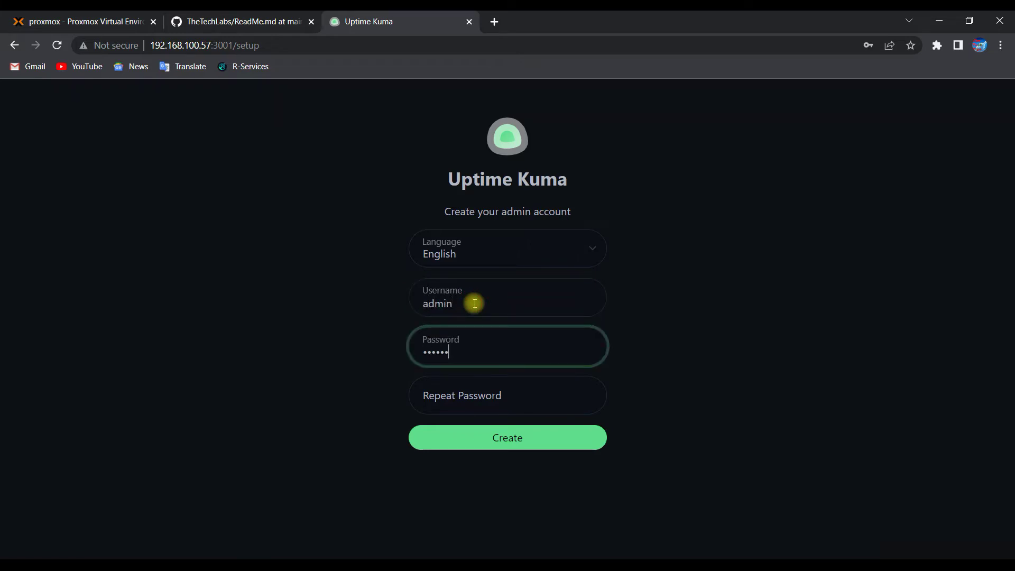
key(Tab)
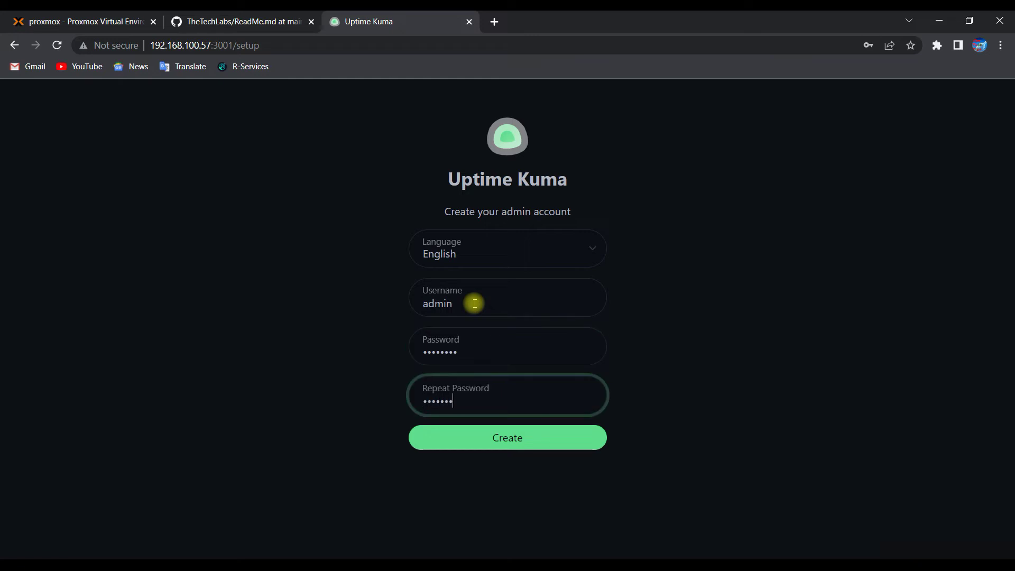
click(509, 444)
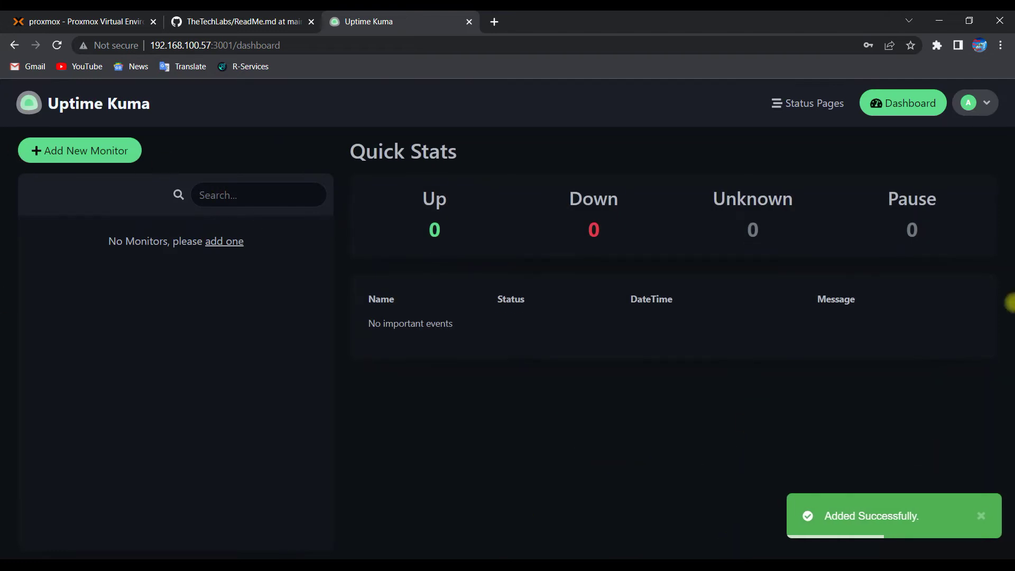
key(alt+Tab)
key(alt+Tab)
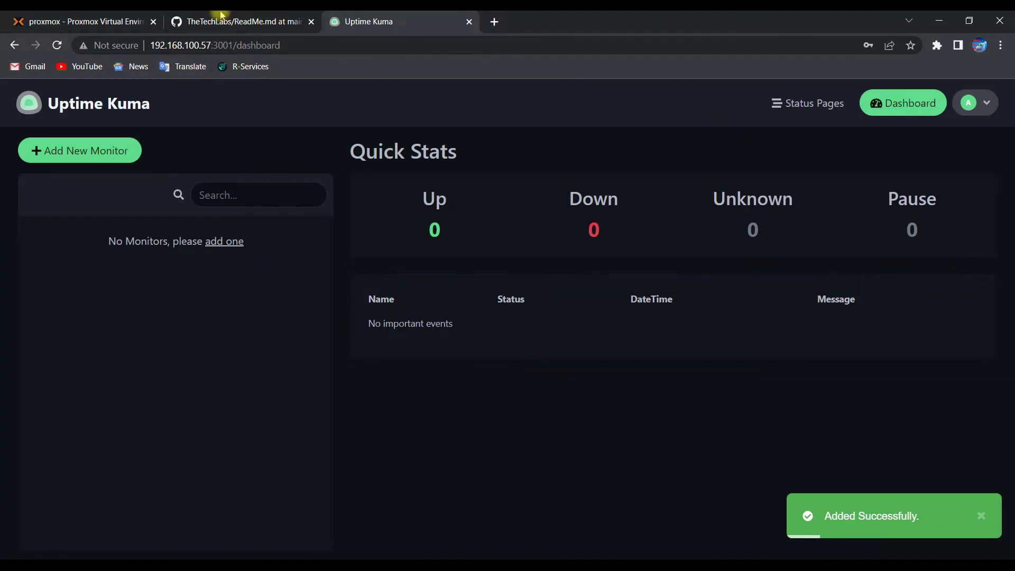
click(222, 21)
drag(192, 363, 243, 362)
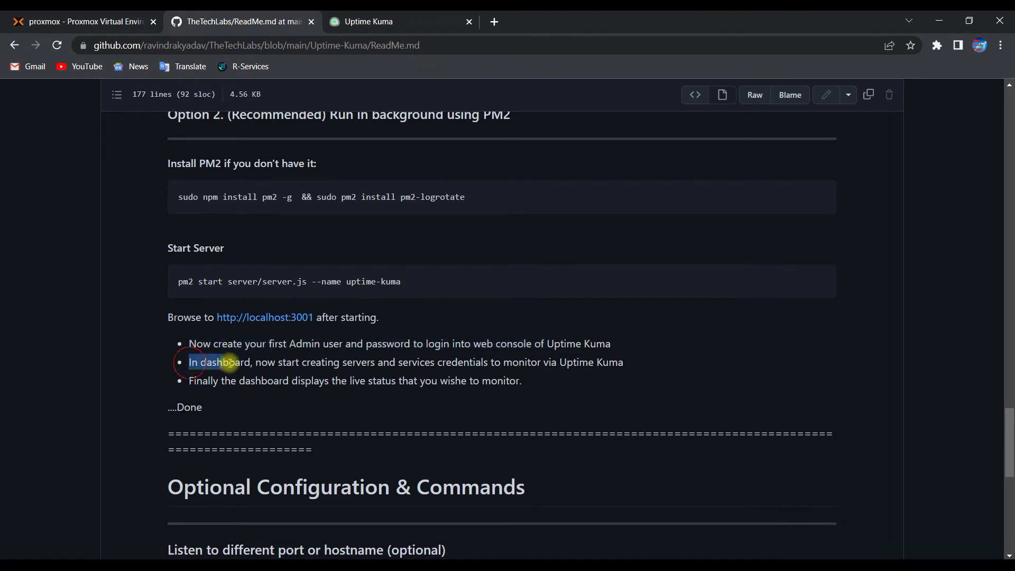
click(325, 17)
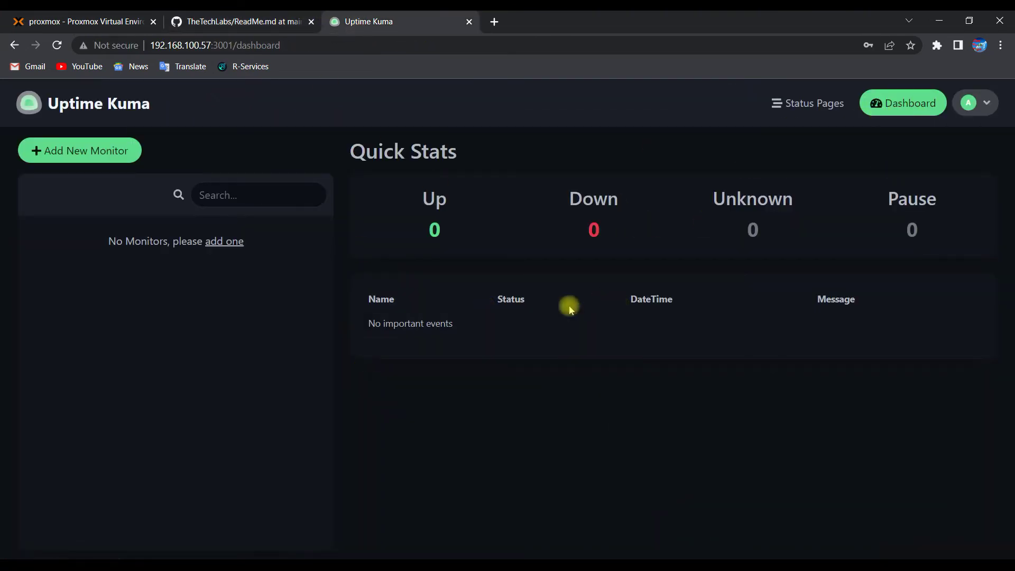
click(254, 15)
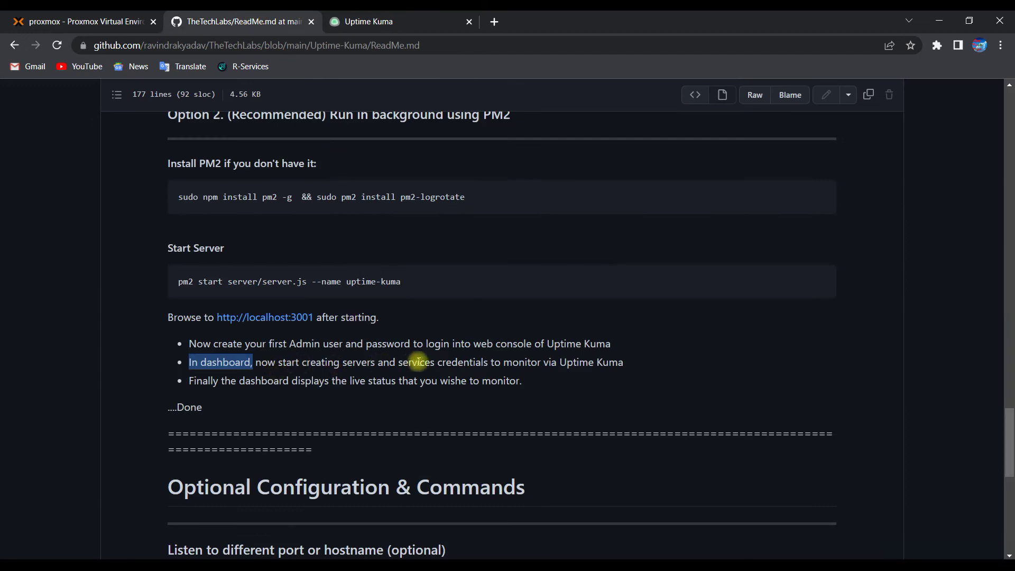
drag(280, 364, 617, 364)
click(398, 20)
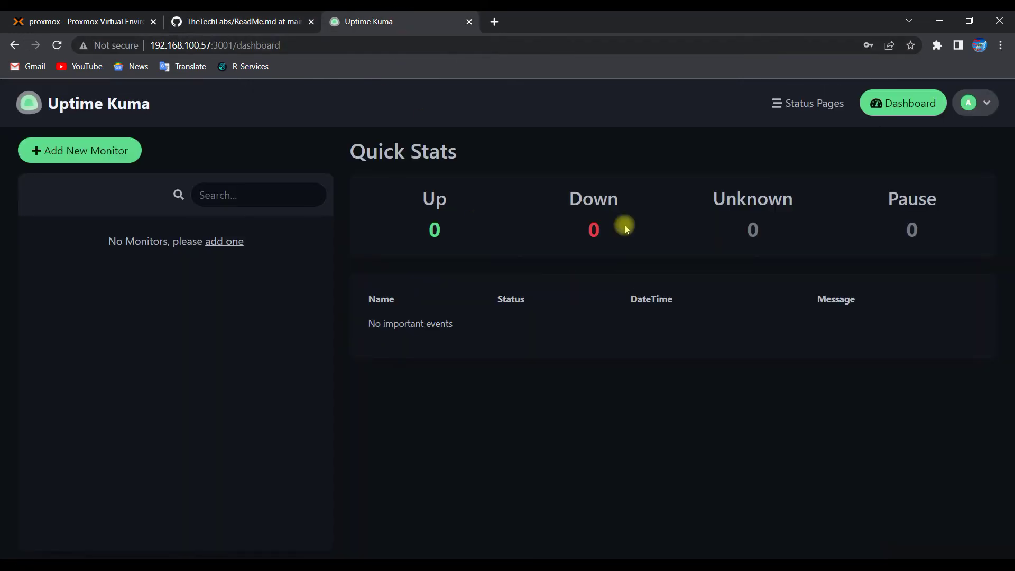
click(76, 147)
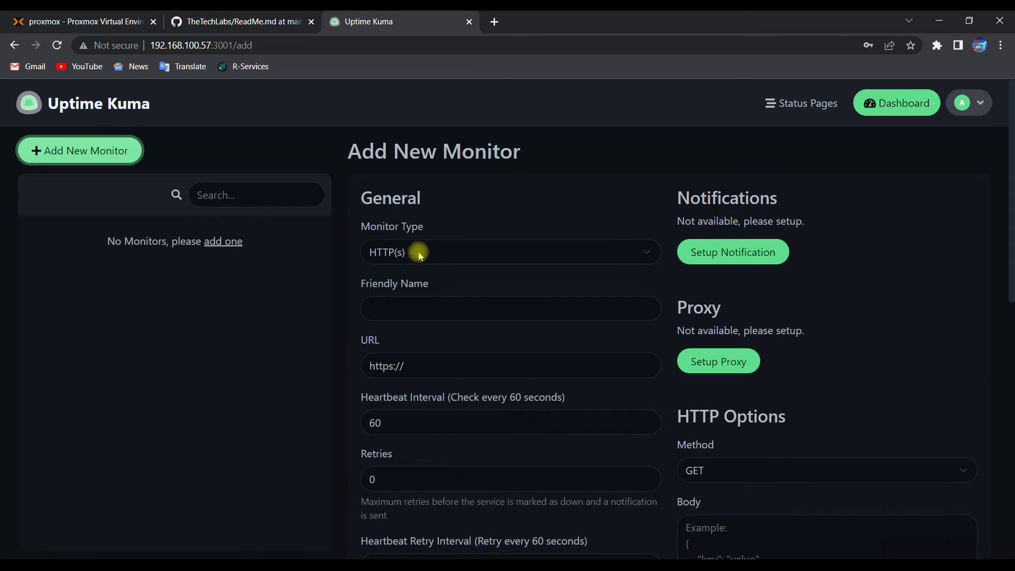
click(47, 14)
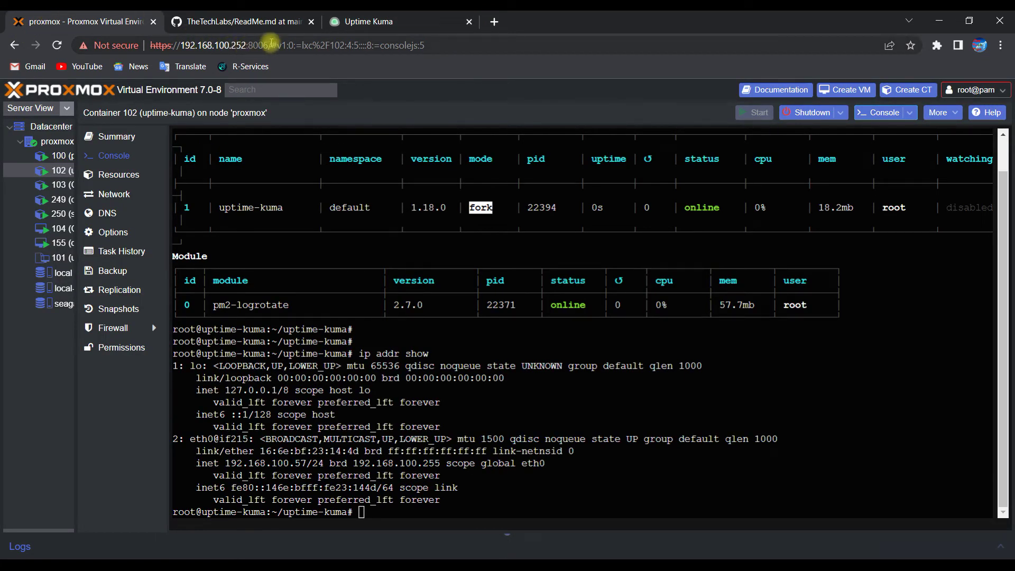
drag(269, 45, 153, 46)
right_click(172, 46)
click(203, 137)
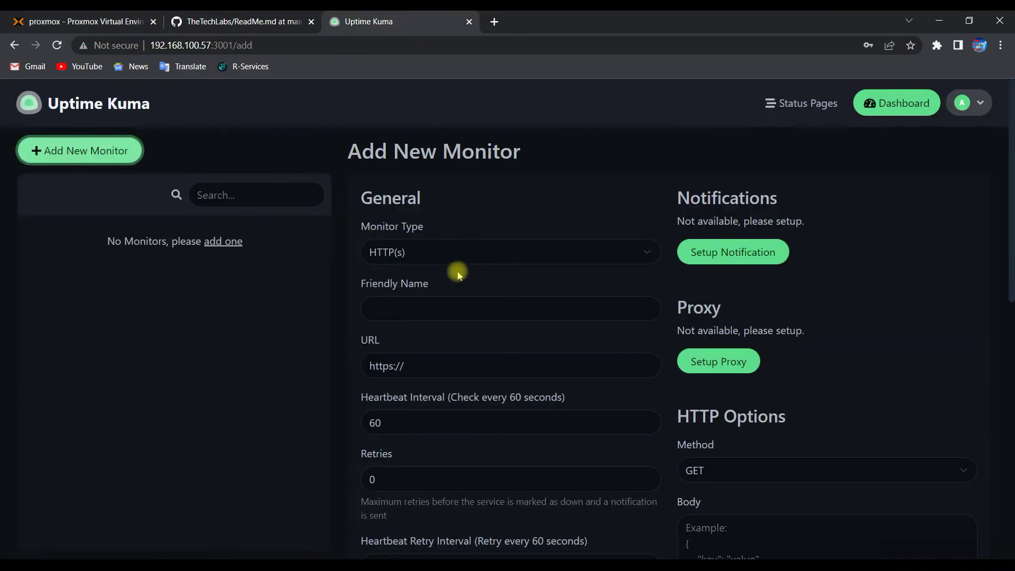
click(427, 308)
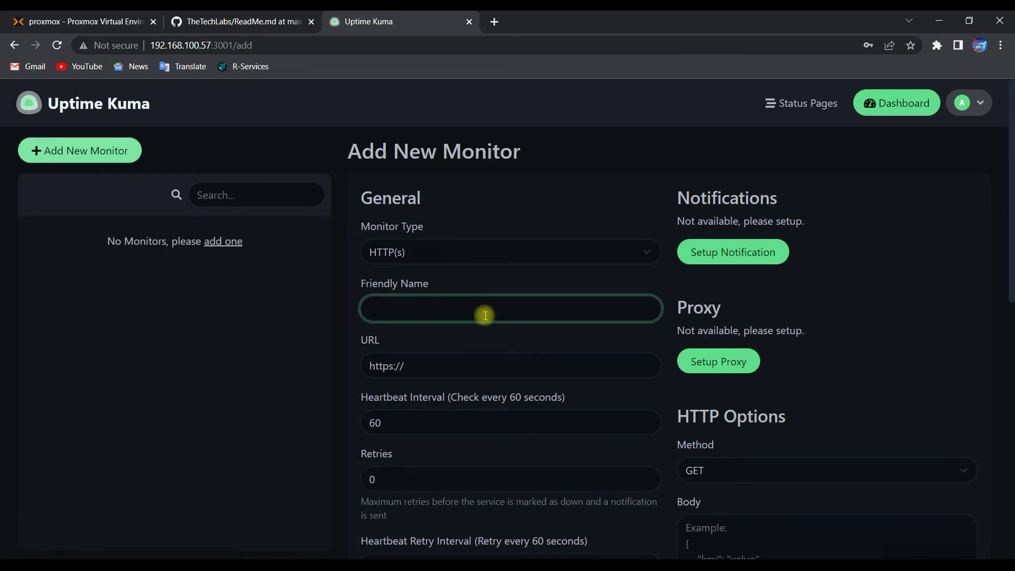
text(proxmox)
drag(453, 373, 320, 361)
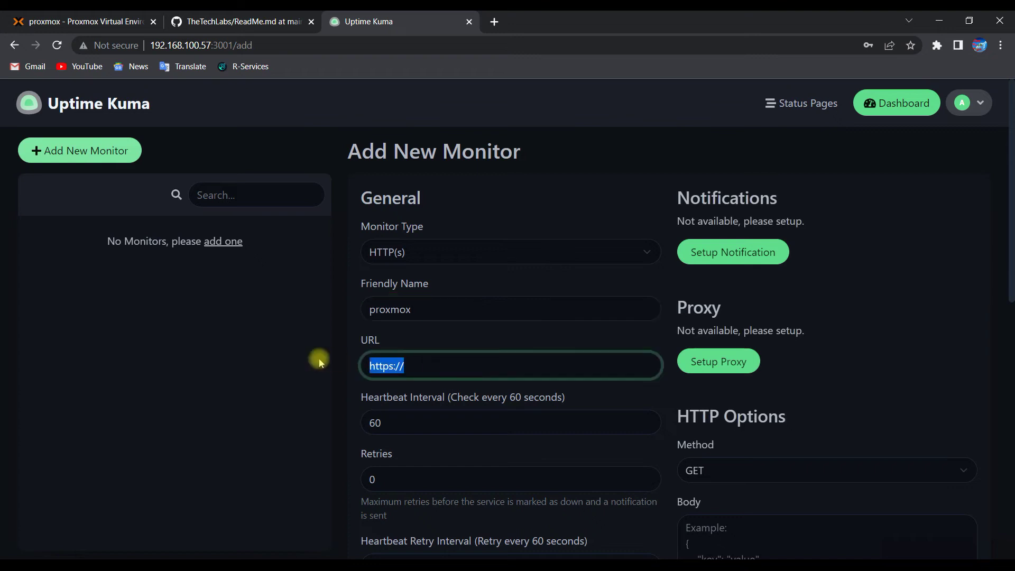
right_click(385, 366)
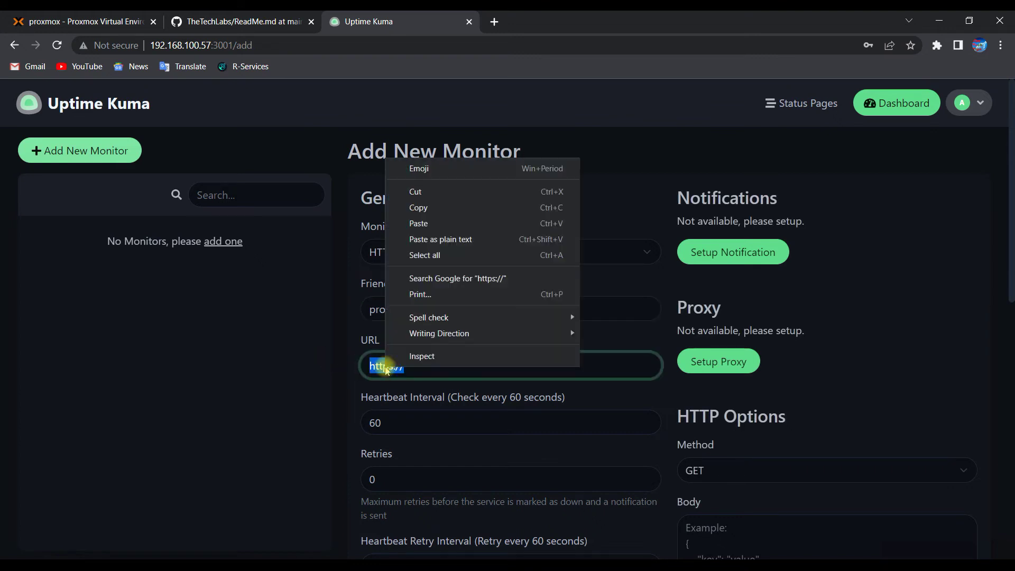
click(429, 230)
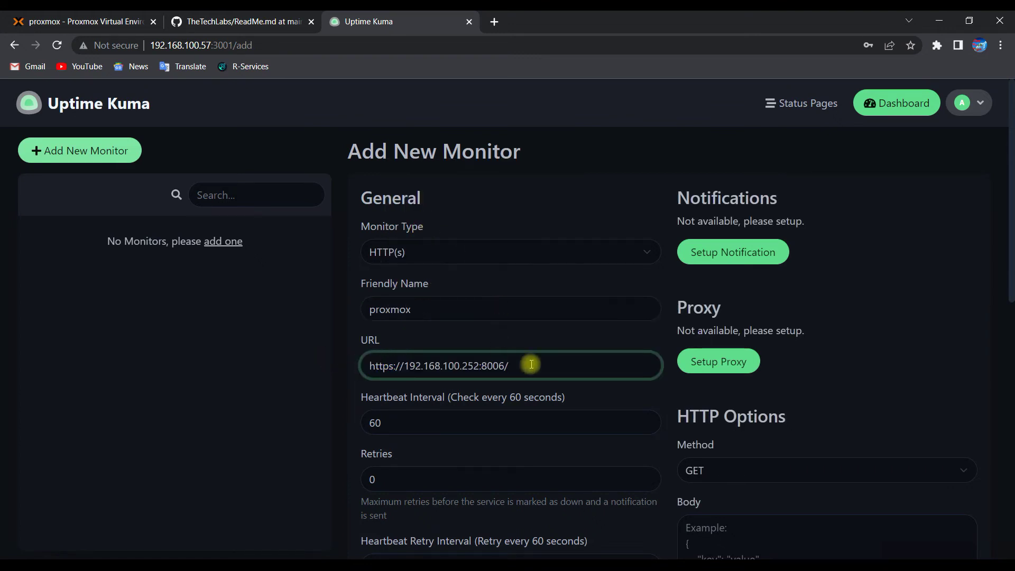
Step: Enable Ignore TLS/SSL error and save the proxmox monitor
click(405, 423)
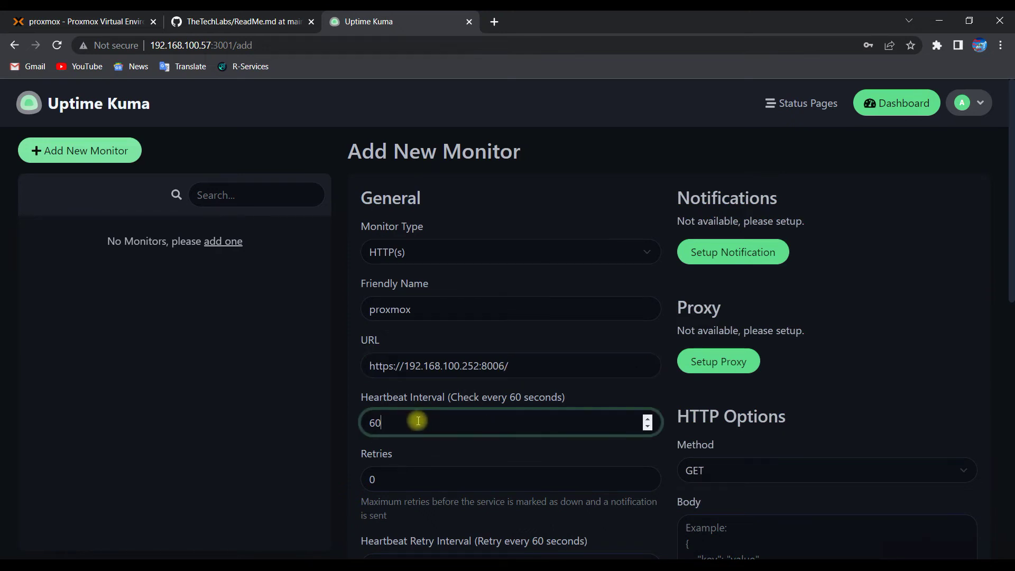
scroll(418, 421, down, 2)
scroll(414, 390, down, 2)
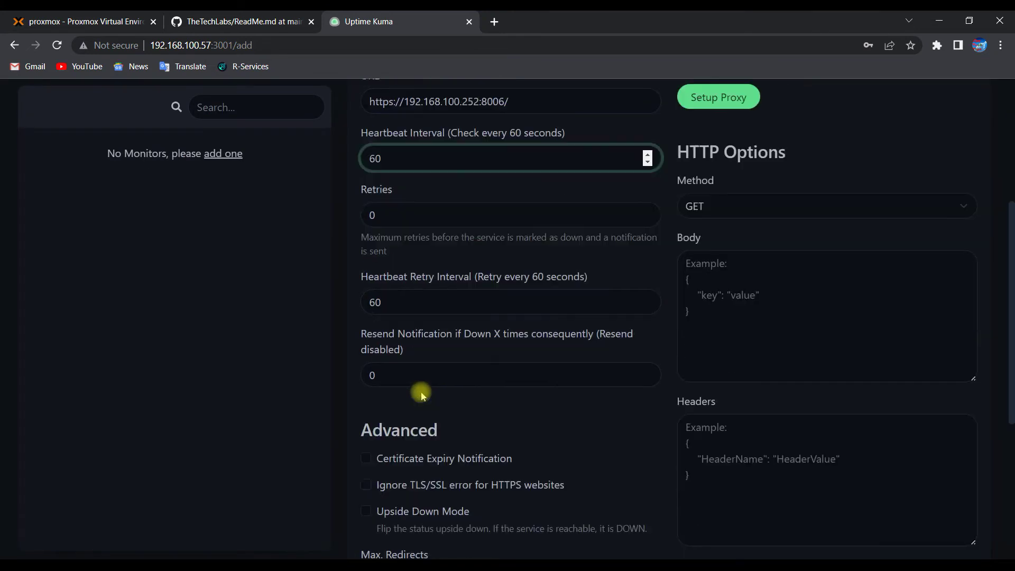
scroll(486, 418, down, 1)
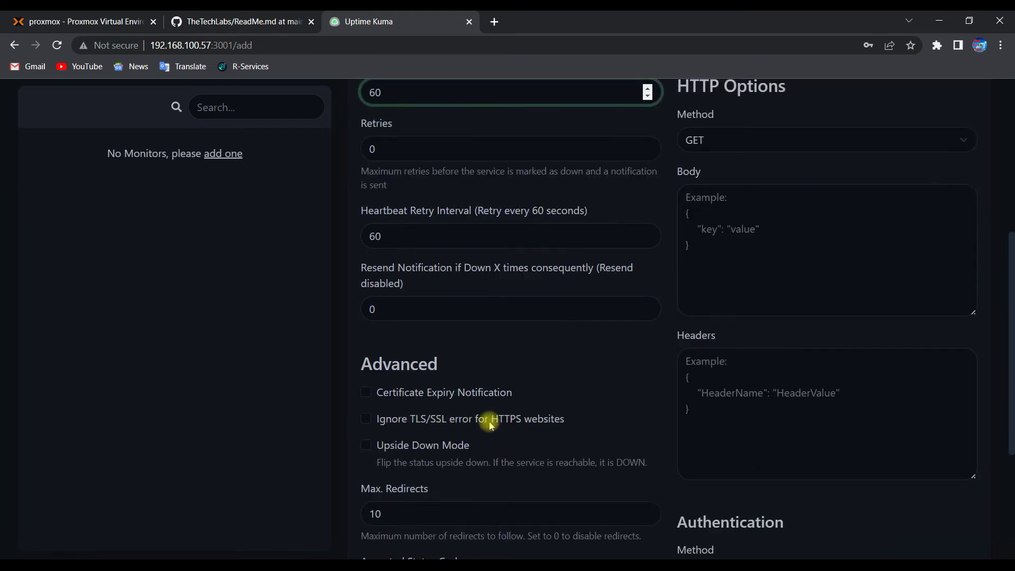
click(366, 419)
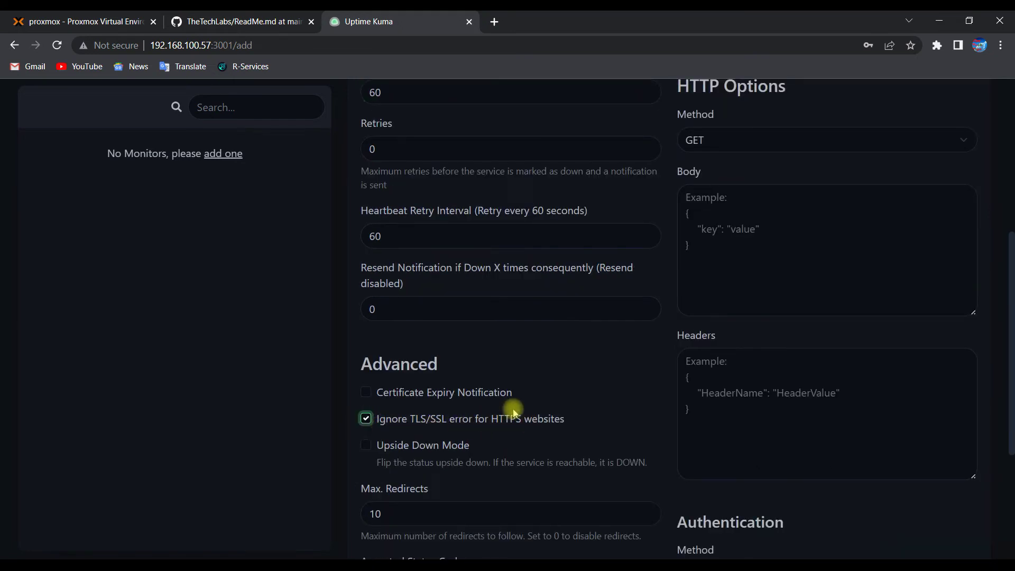
scroll(514, 412, down, 2)
scroll(510, 416, down, 2)
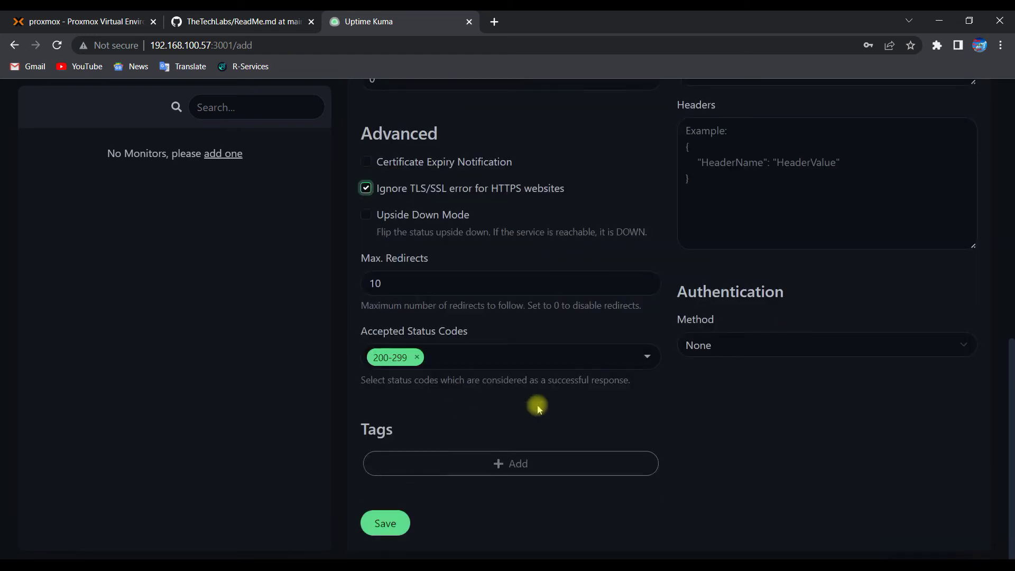
click(375, 528)
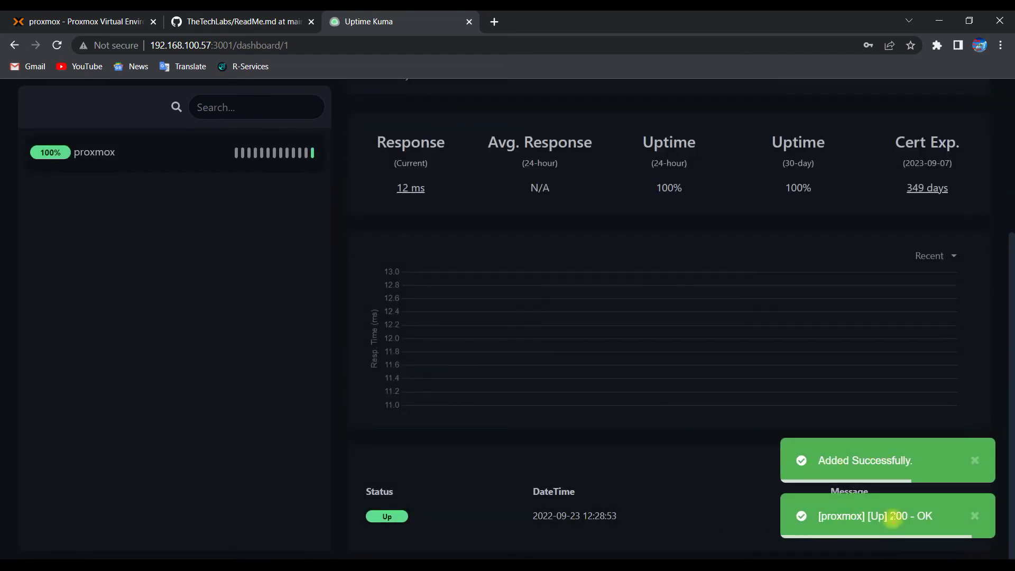
Step: Return to the dashboard, which lists proxmox Up with 200 - OK
scroll(435, 307, up, 2)
scroll(434, 307, up, 2)
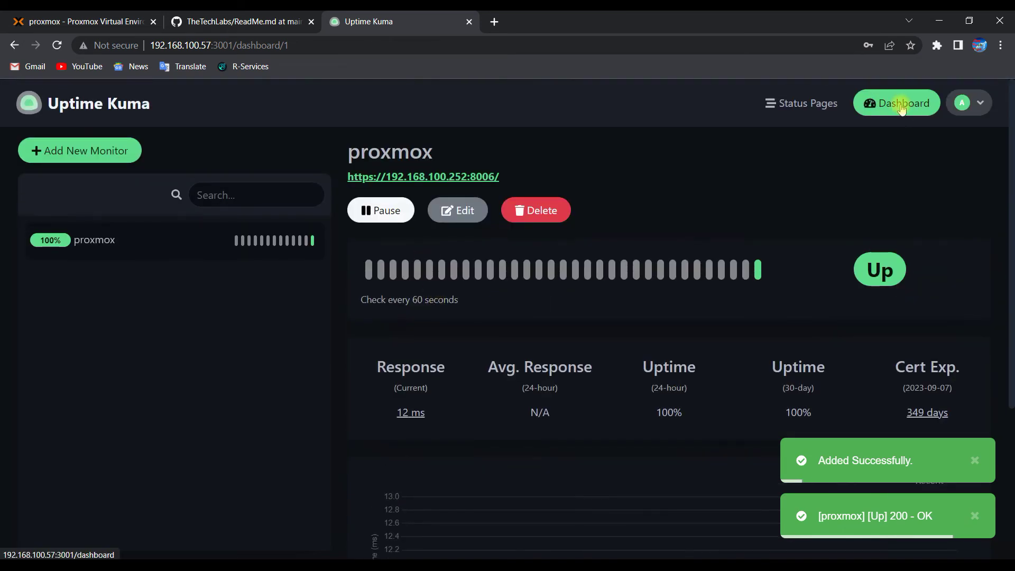
scroll(735, 267, down, 2)
scroll(687, 272, up, 1)
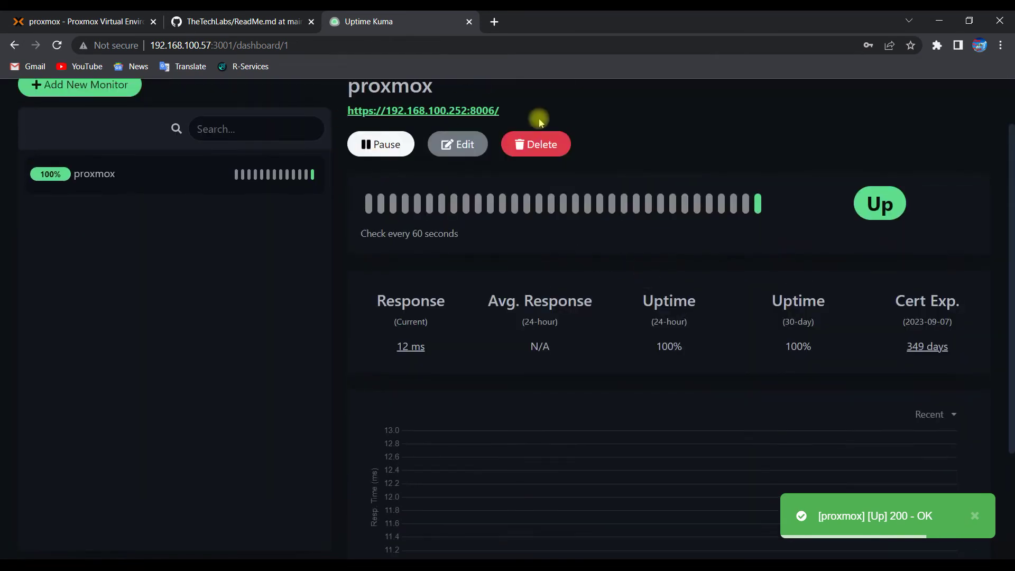
scroll(563, 125, up, 1)
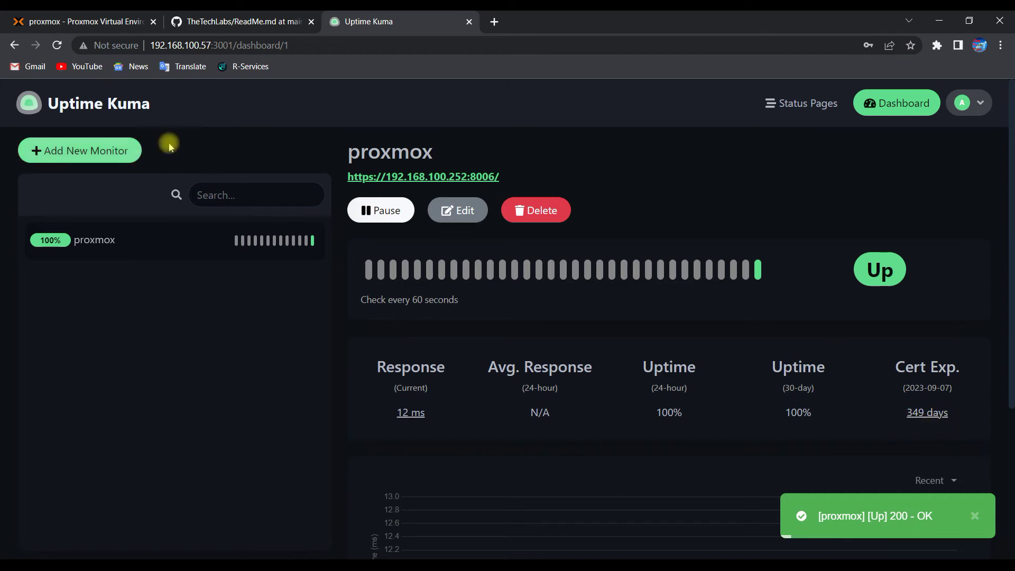
click(897, 103)
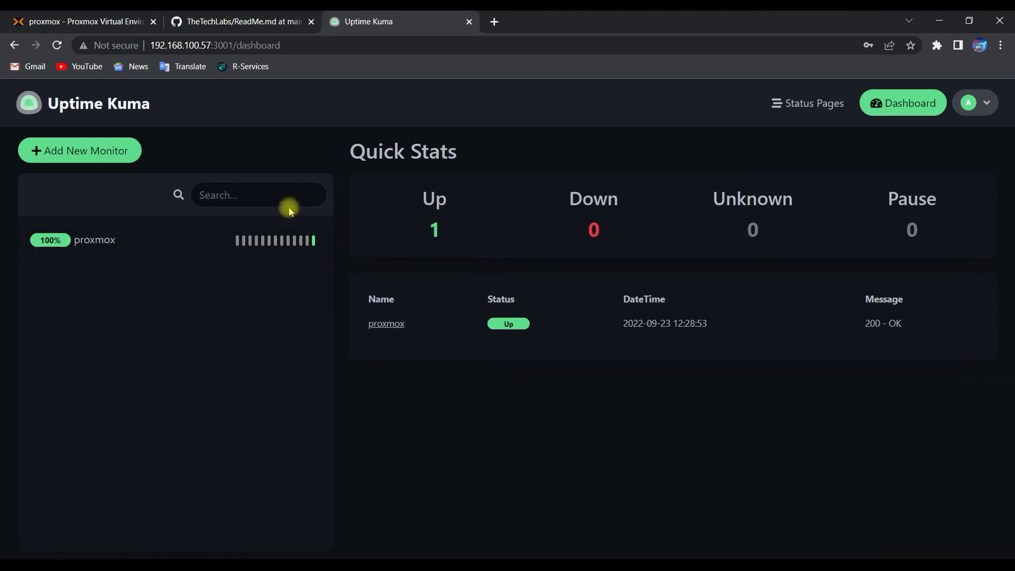
Step: Choose the TCP Port monitor type and name it 'gateway ssh'
click(74, 153)
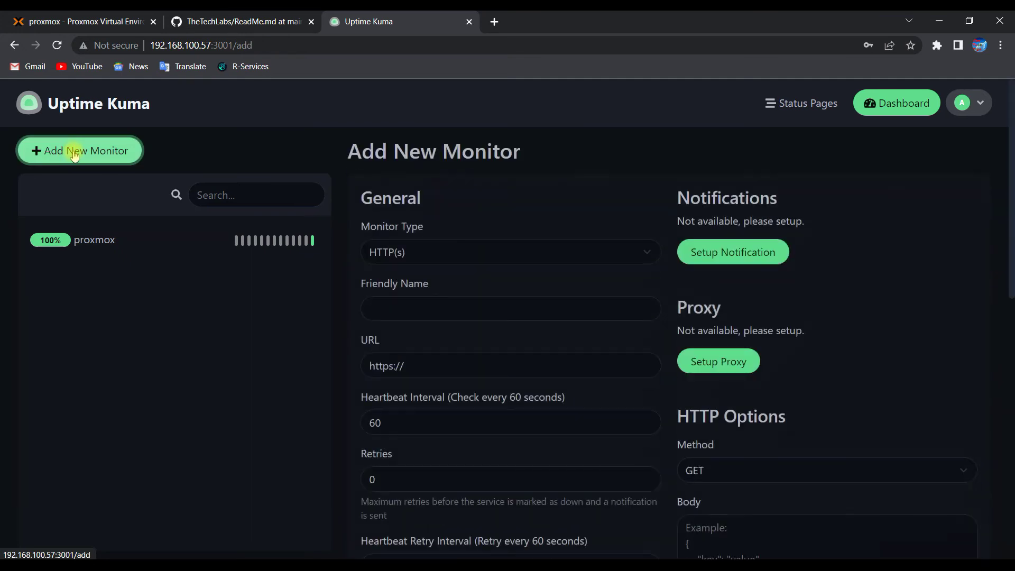
click(422, 255)
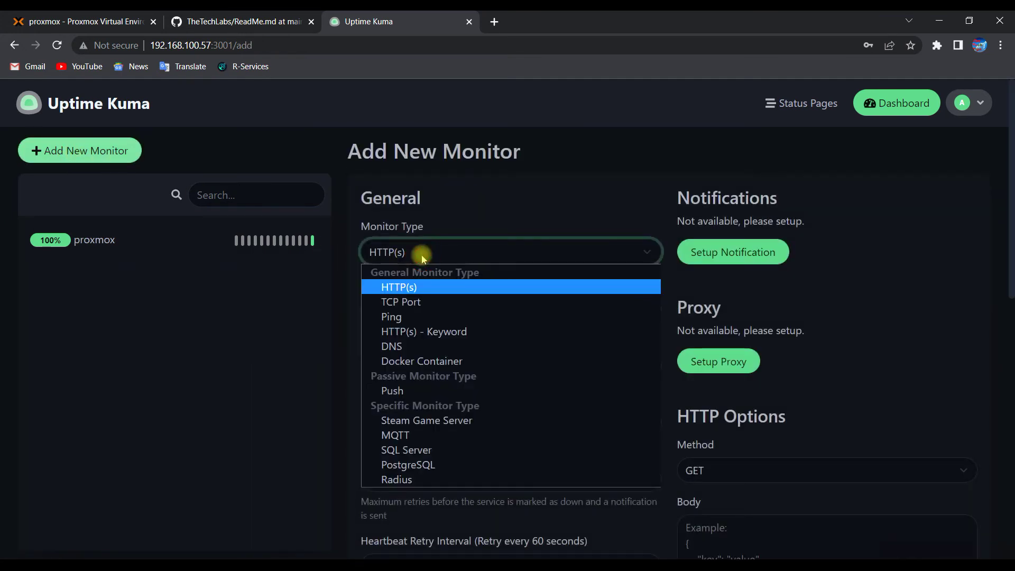
click(401, 302)
click(418, 310)
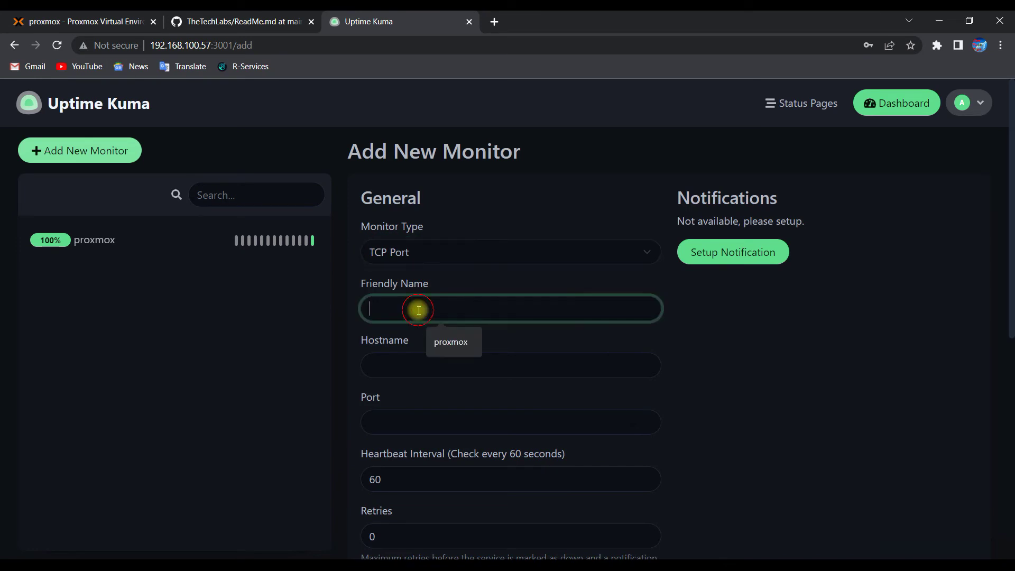
text(gateway ssh)
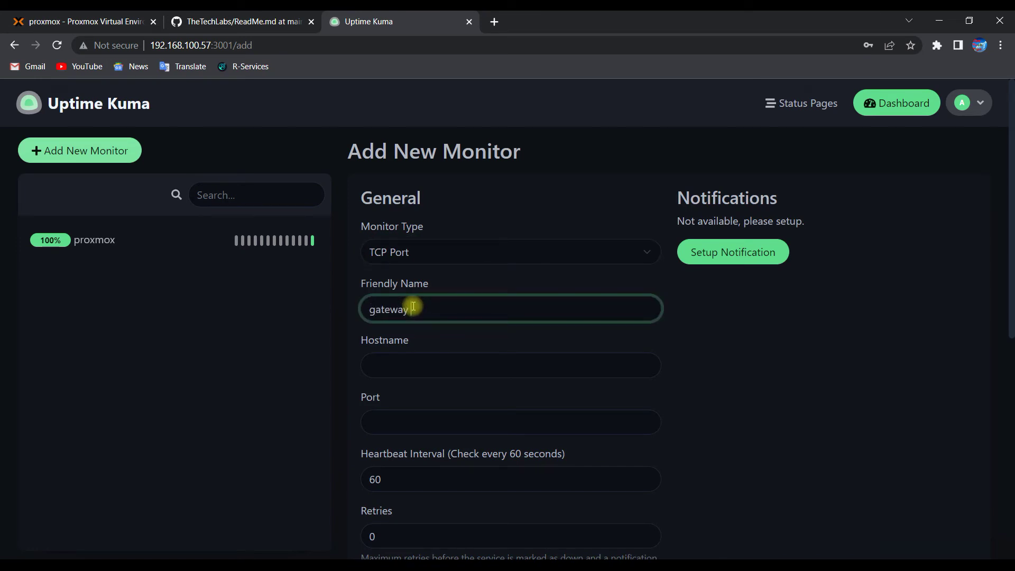
Step: Set hostname 192.168.100.2 and port 22, then save the monitor
click(426, 364)
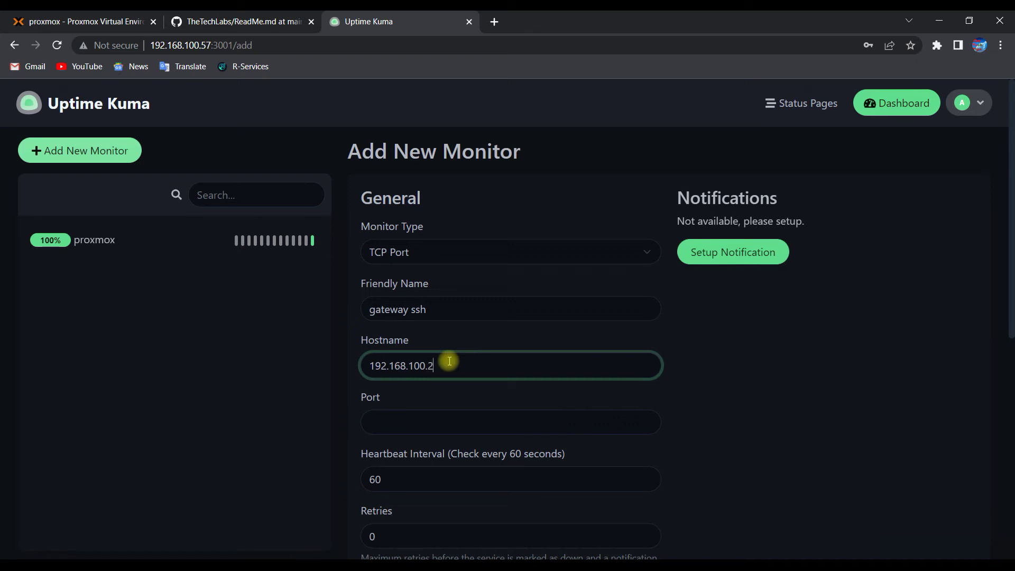
click(418, 422)
click(411, 310)
drag(422, 310, 426, 310)
click(389, 422)
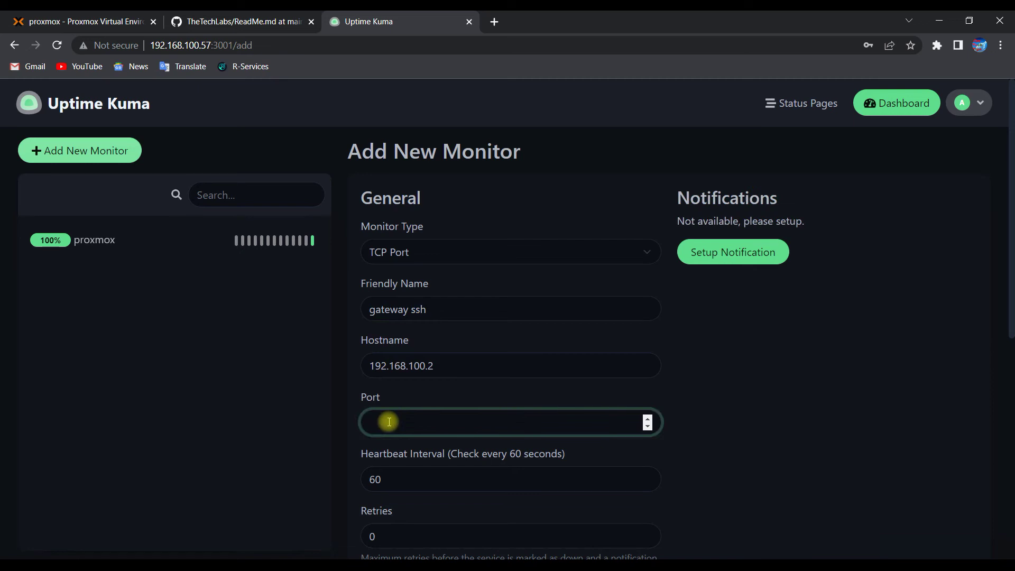
scroll(460, 427, down, 2)
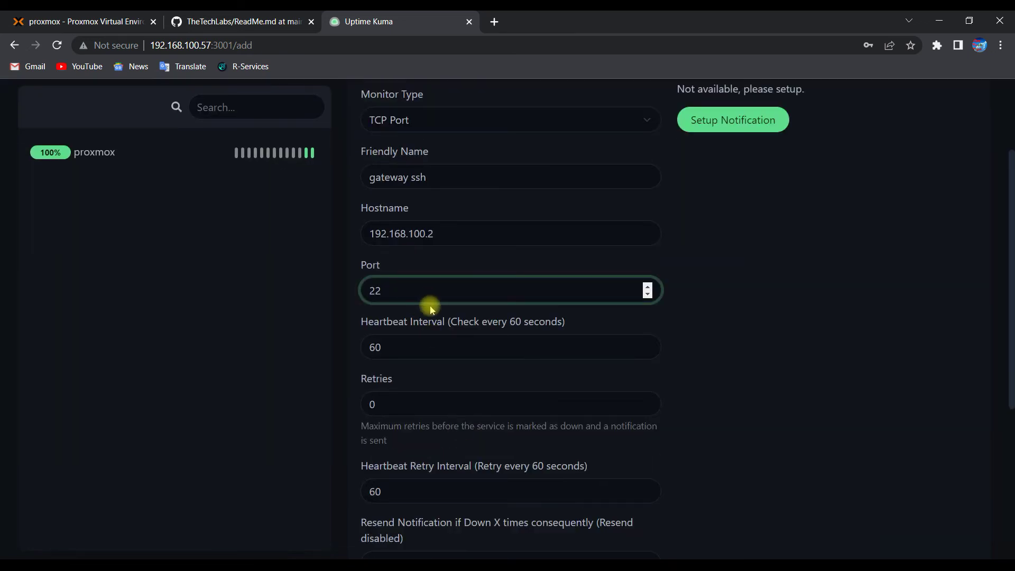
scroll(431, 309, down, 5)
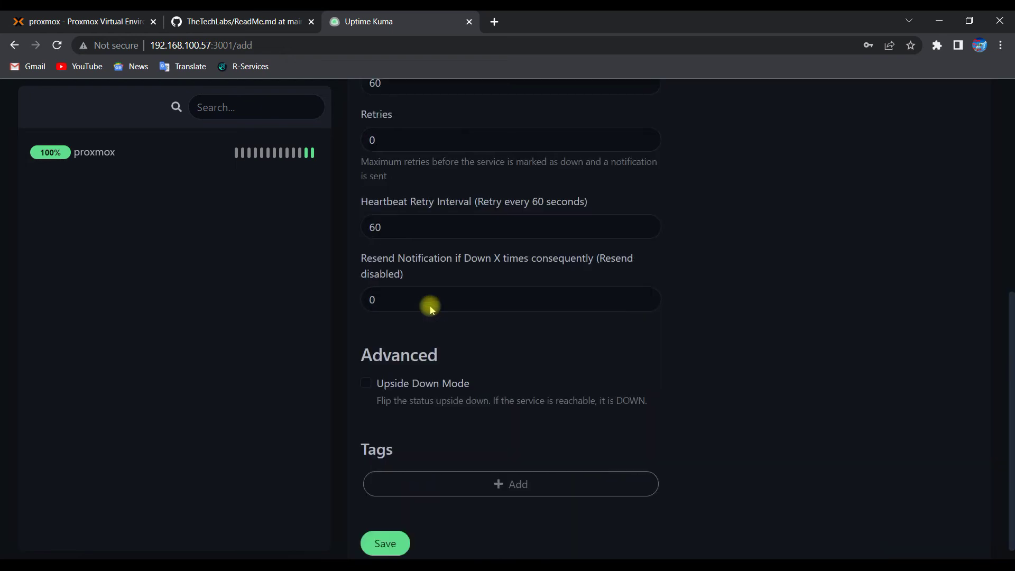
click(384, 523)
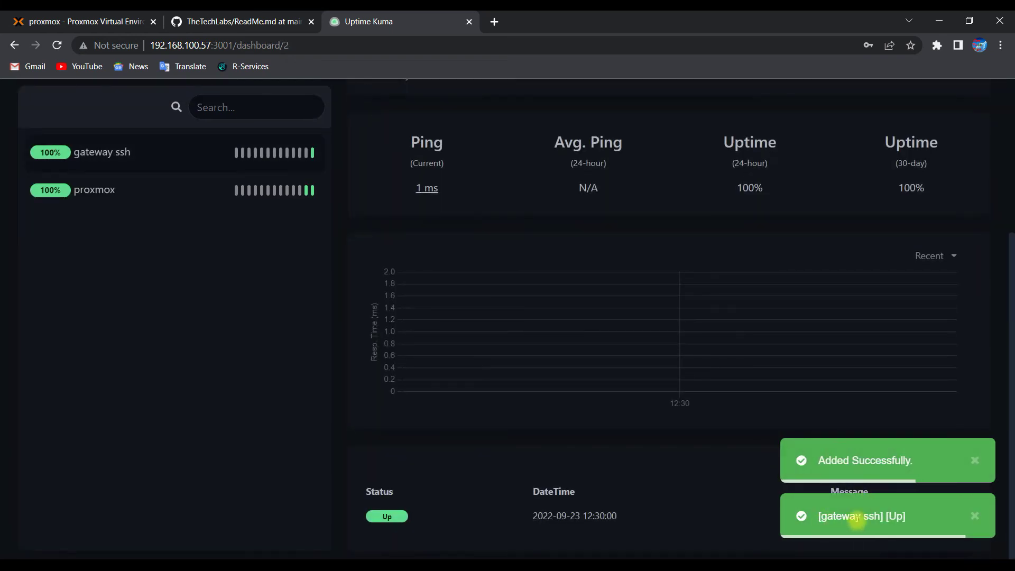
Step: Go back to the dashboard showing gateway ssh and proxmox both Up
scroll(193, 270, up, 1)
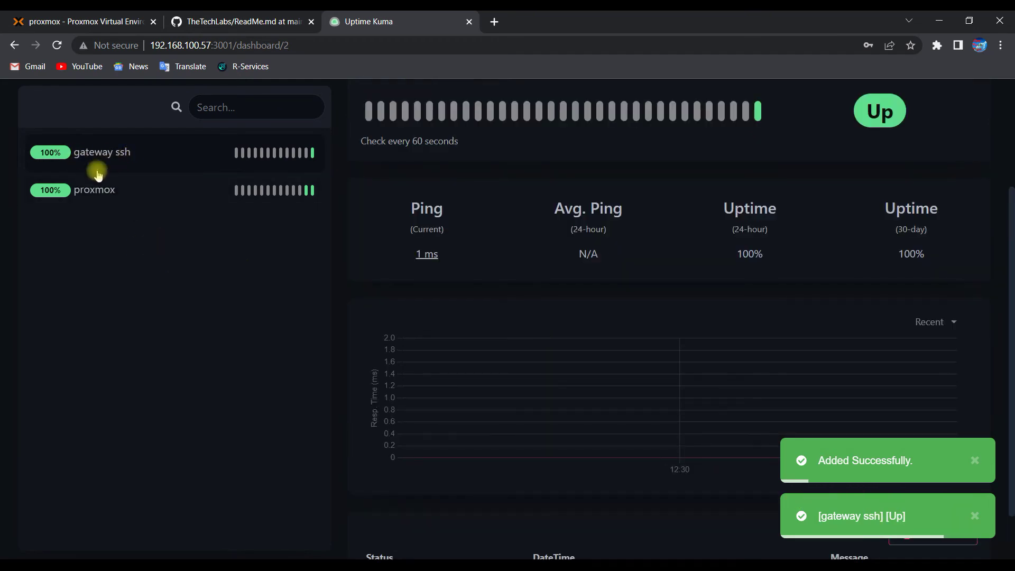
scroll(555, 260, up, 3)
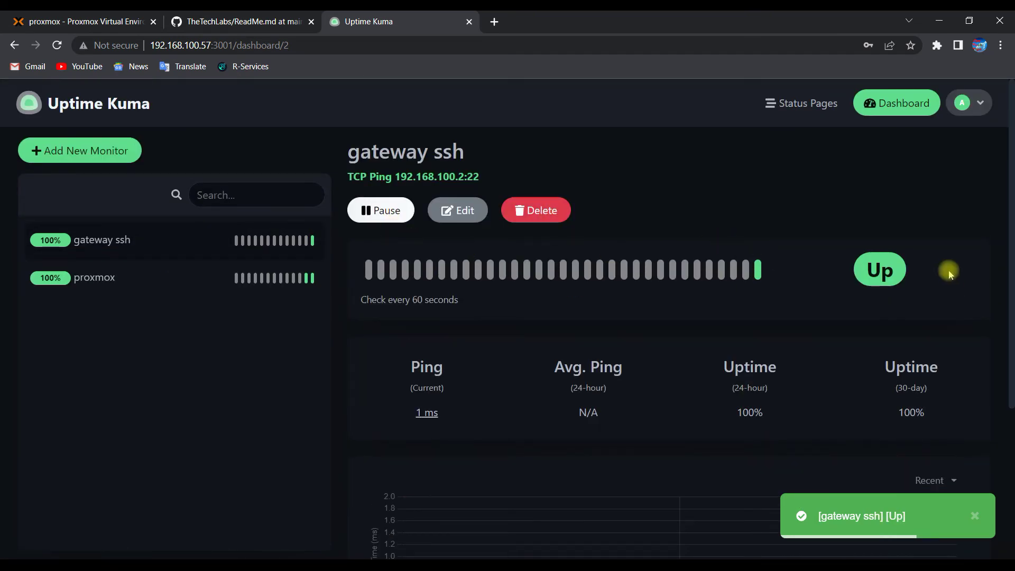
click(900, 105)
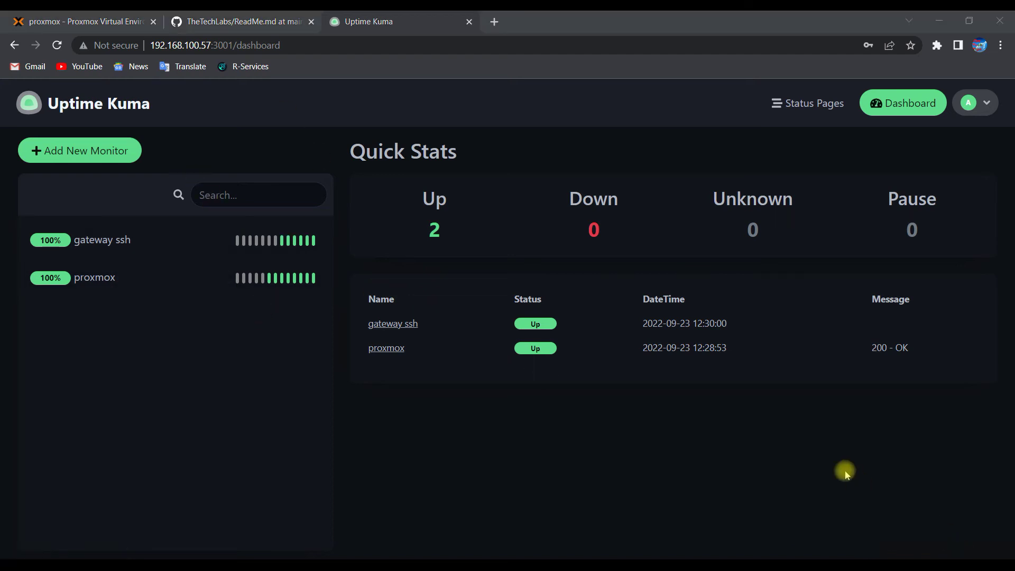
Step: Save a Ping monitor 'hp laserjet printer' for 192.168.100.10 with a 20-second heartbeat
click(105, 151)
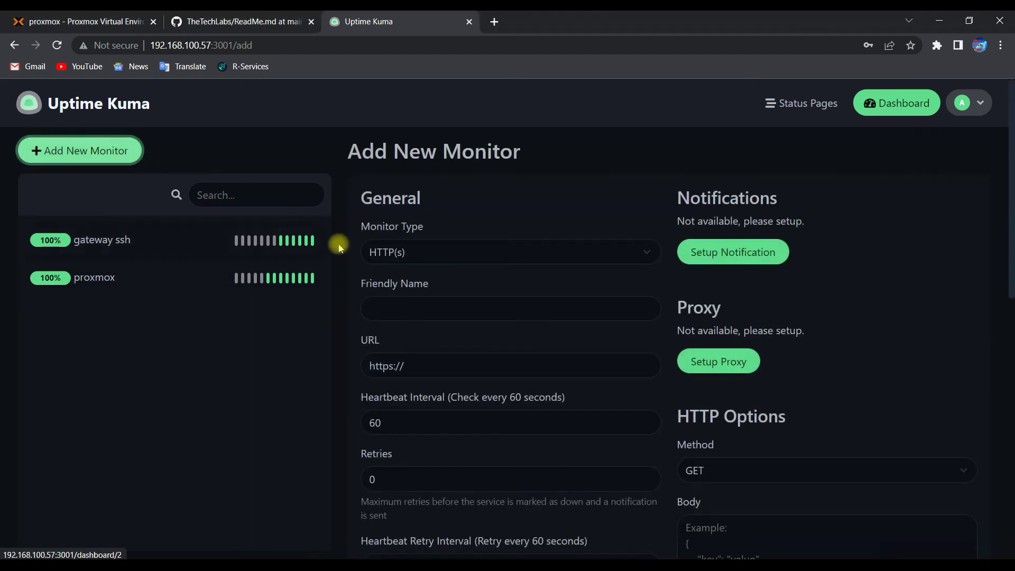
click(392, 253)
click(391, 317)
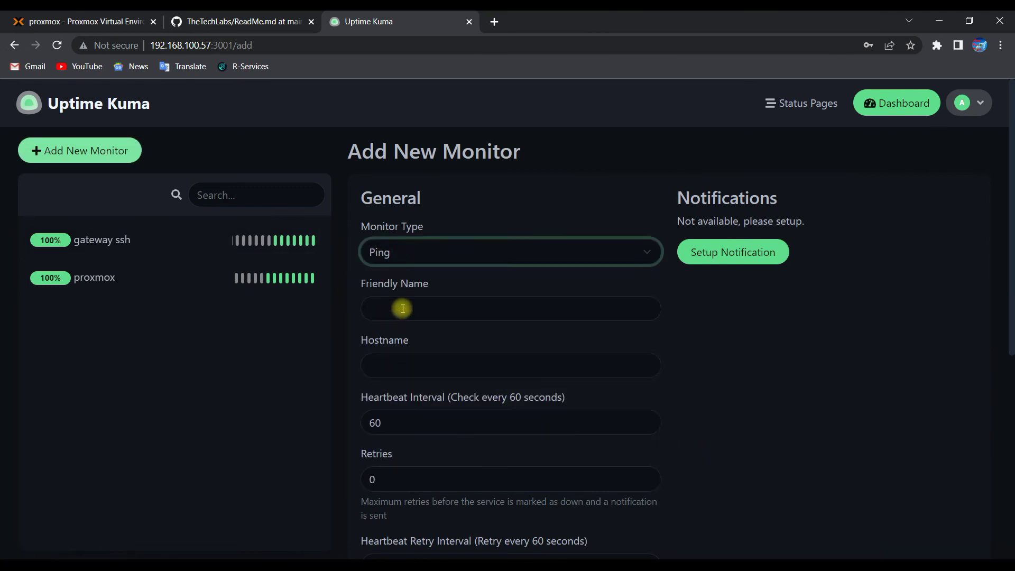
click(402, 309)
text(hp laserjet printer)
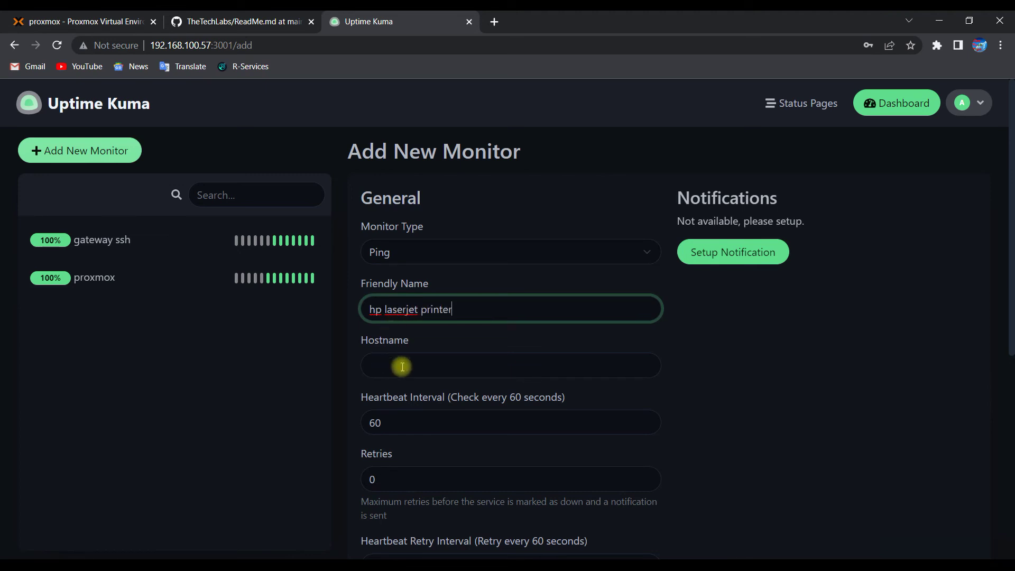
click(402, 366)
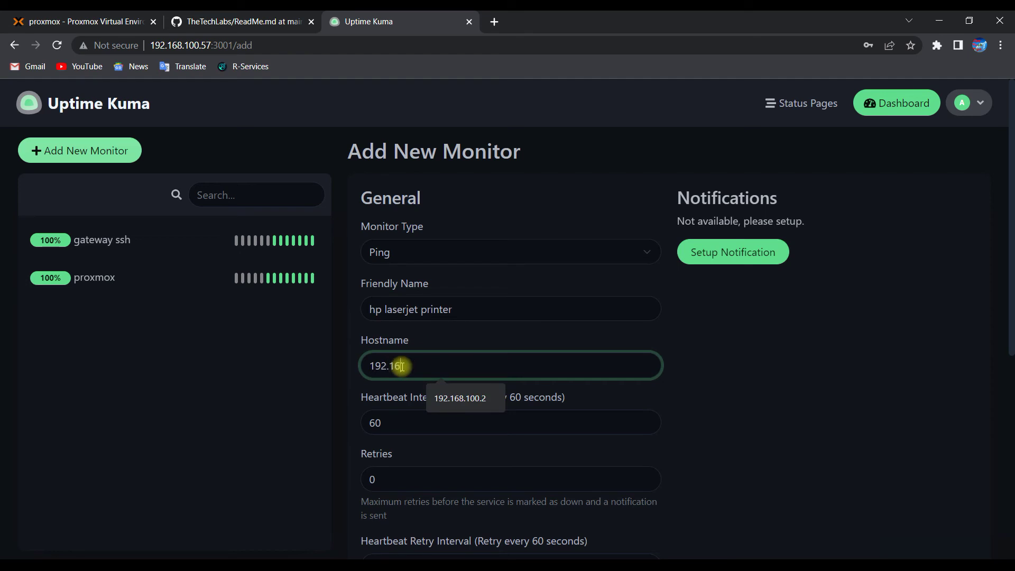
text(192.168.100.10)
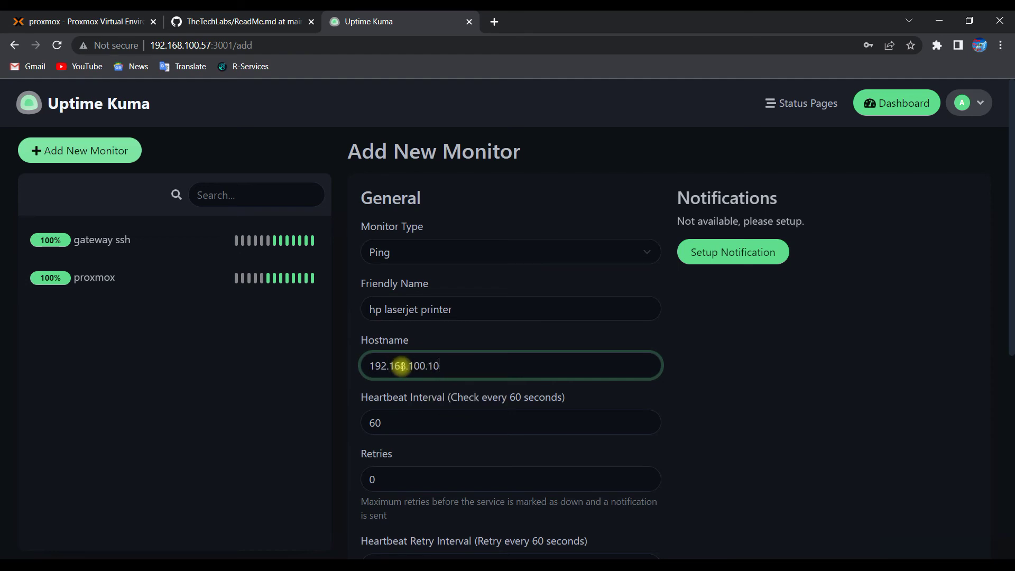
double_click(375, 423)
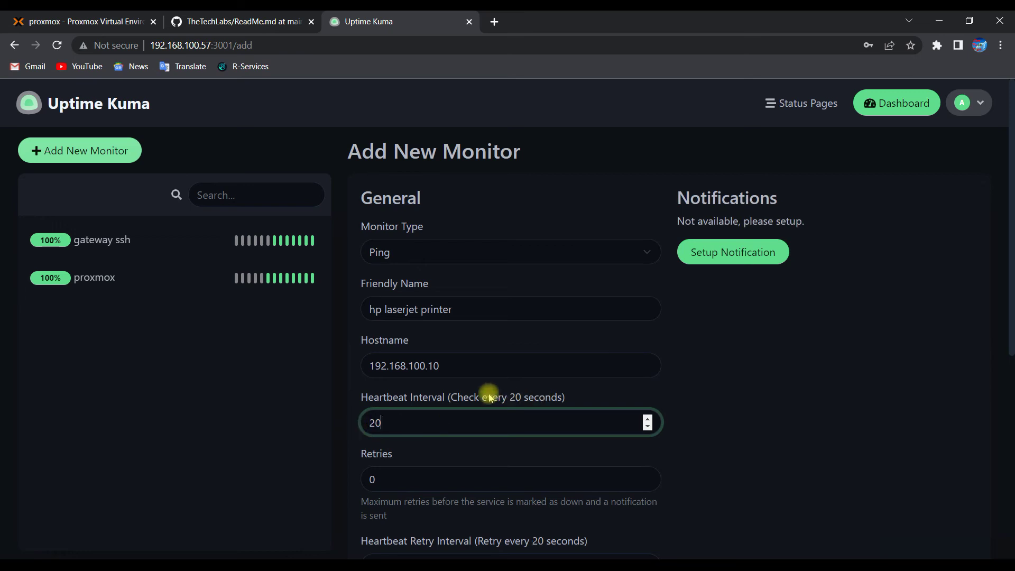
scroll(529, 397, down, 7)
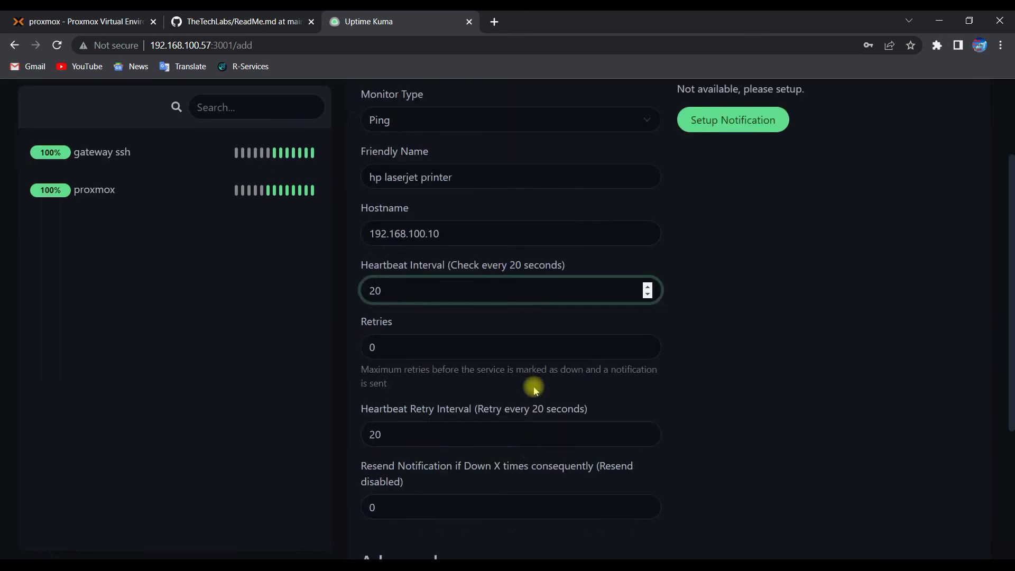
click(402, 524)
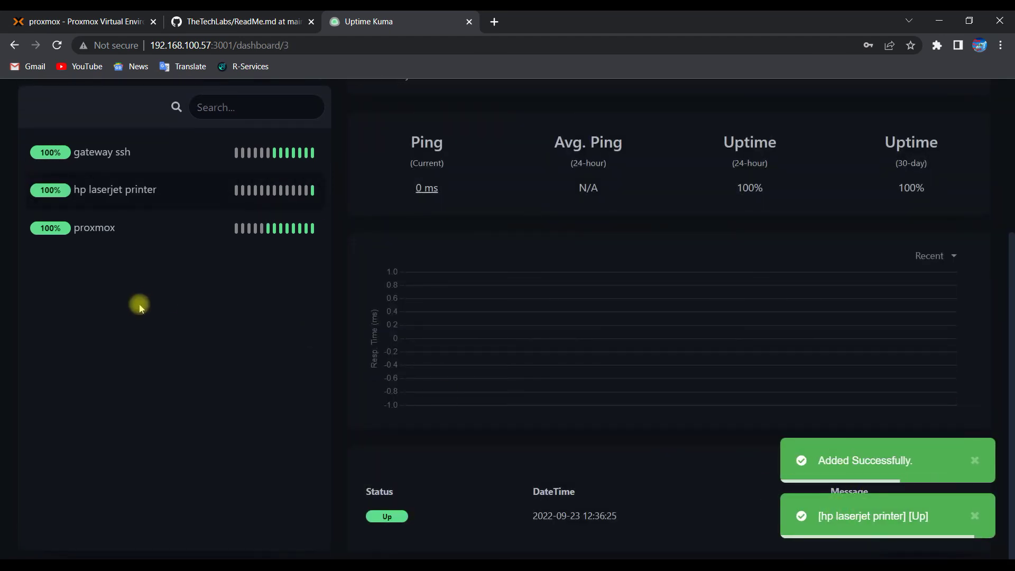
Step: Return to the dashboard, where all three monitors show Up
scroll(290, 289, up, 5)
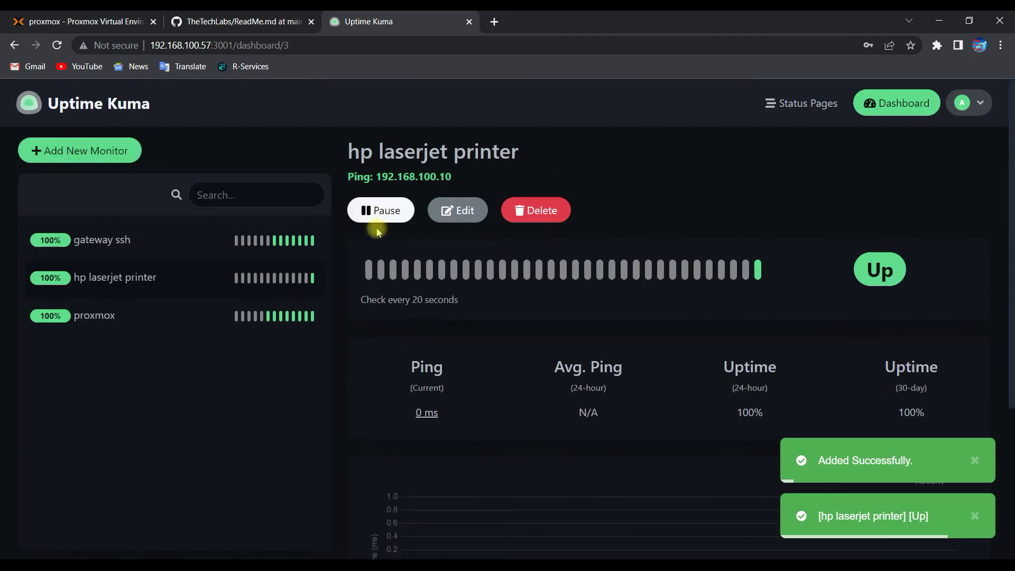
click(910, 104)
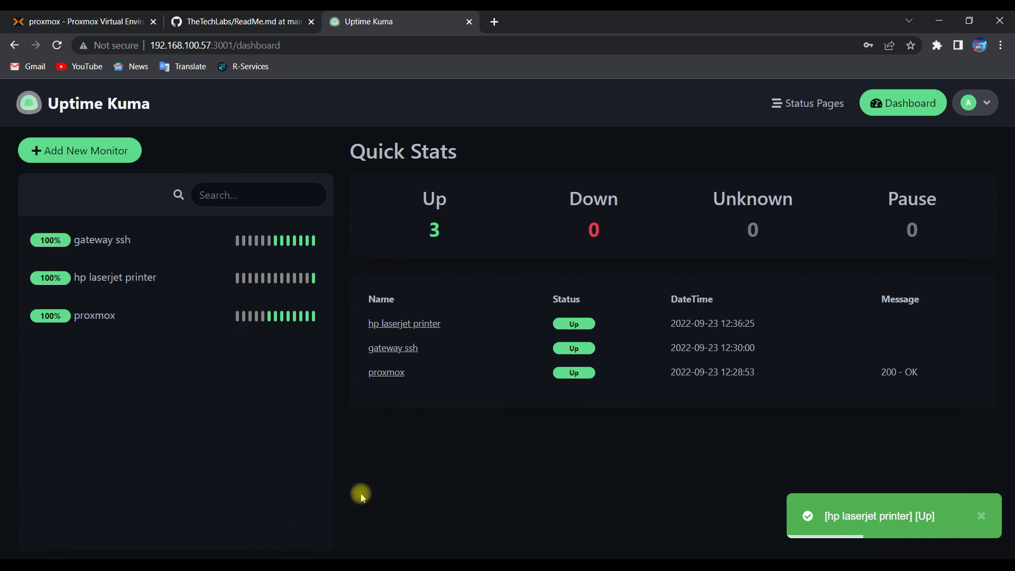
mouse_move(305, 565)
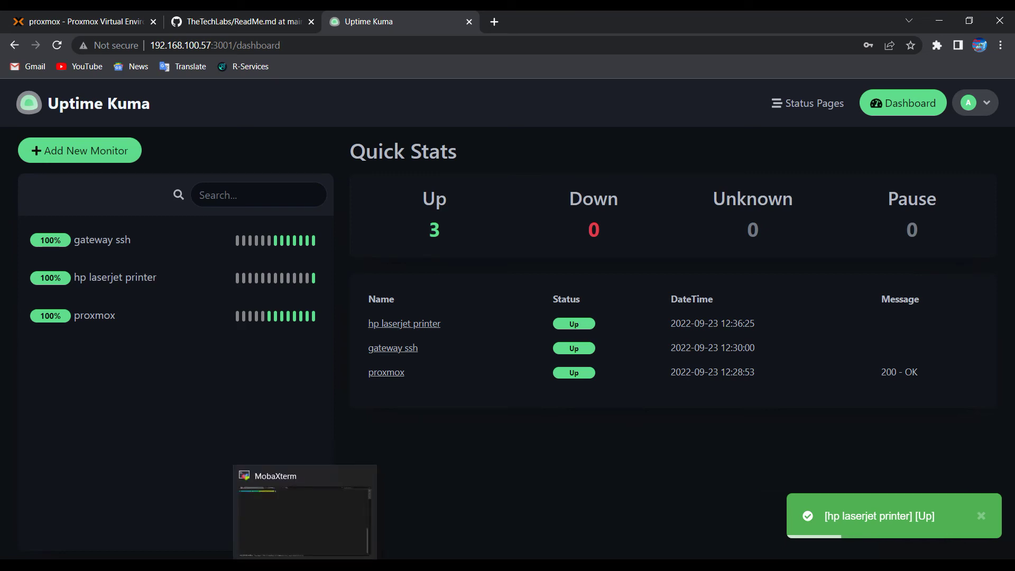
Step: Place the MobaXterm ping to 192.168.100.10 beside the dashboard as the printer goes Down
click(305, 521)
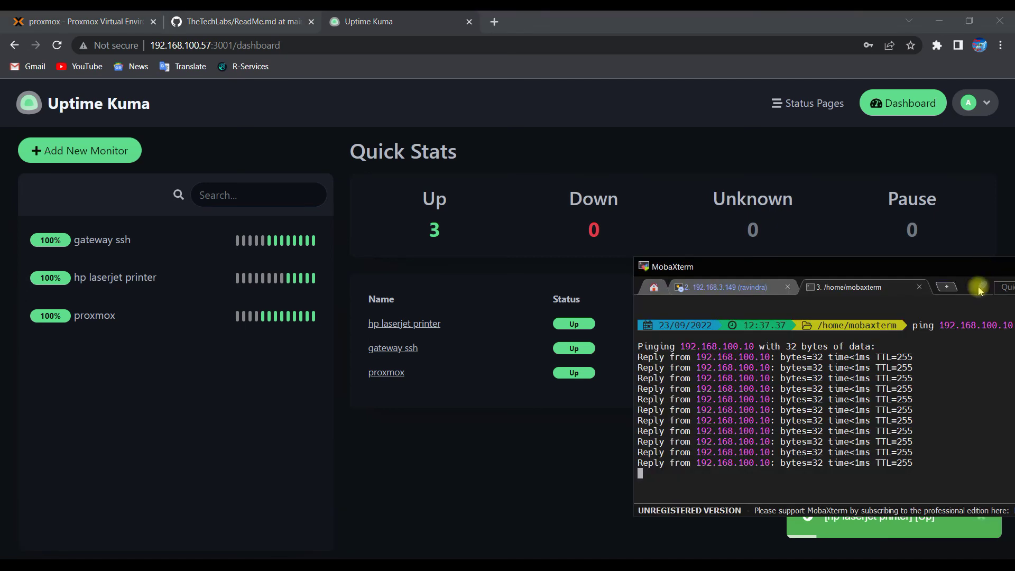
drag(925, 278, 977, 281)
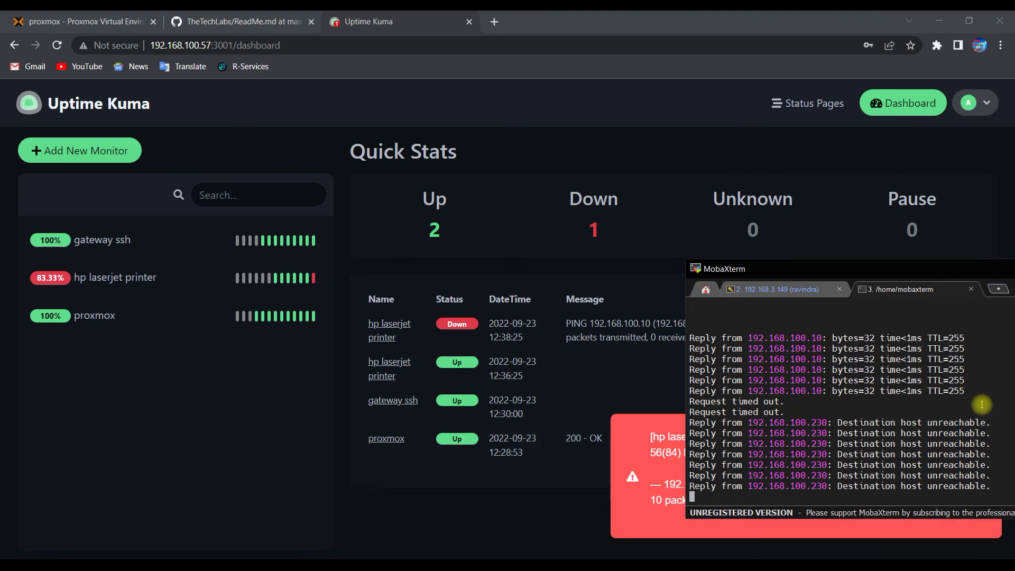
Step: Reposition the terminal and highlight the returning ping replies as the printer comes back Up
drag(883, 271, 938, 139)
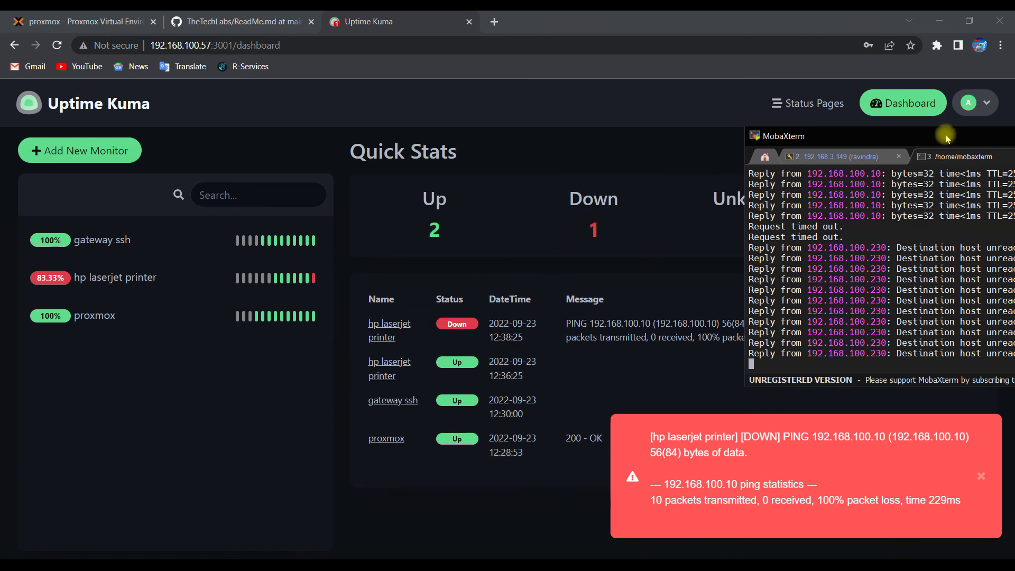
drag(945, 137, 894, 135)
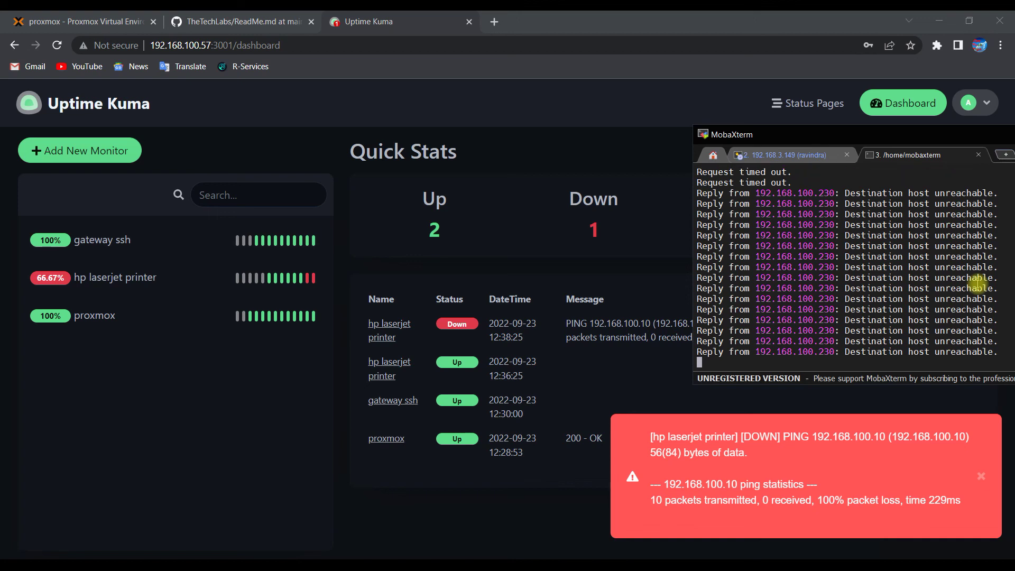
drag(840, 352, 919, 341)
drag(848, 311, 950, 346)
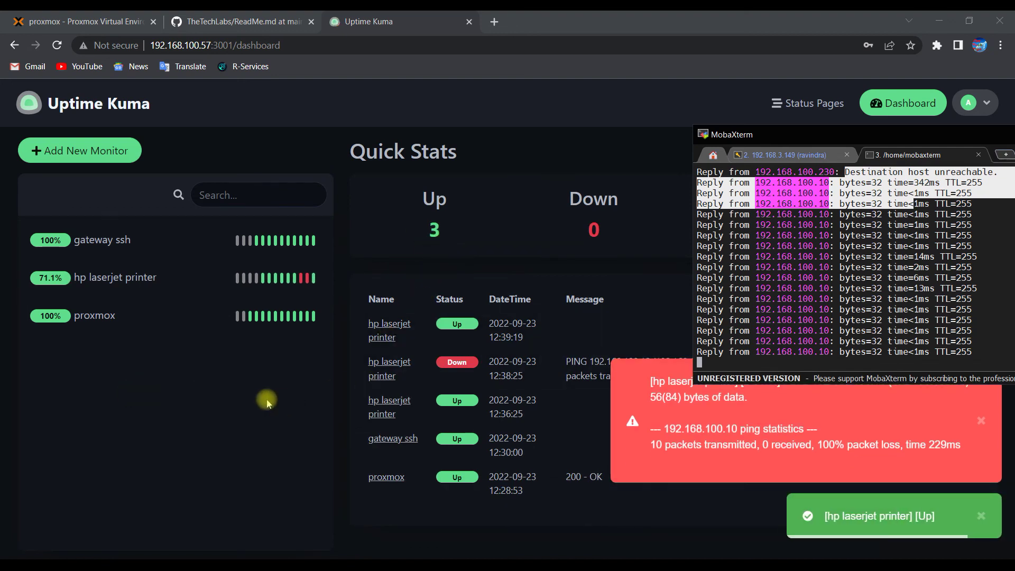
Step: Bring Uptime Kuma forward, dismiss the printer-up and printer-down toasts, and highlight the 12:39:19 recovery time
click(266, 400)
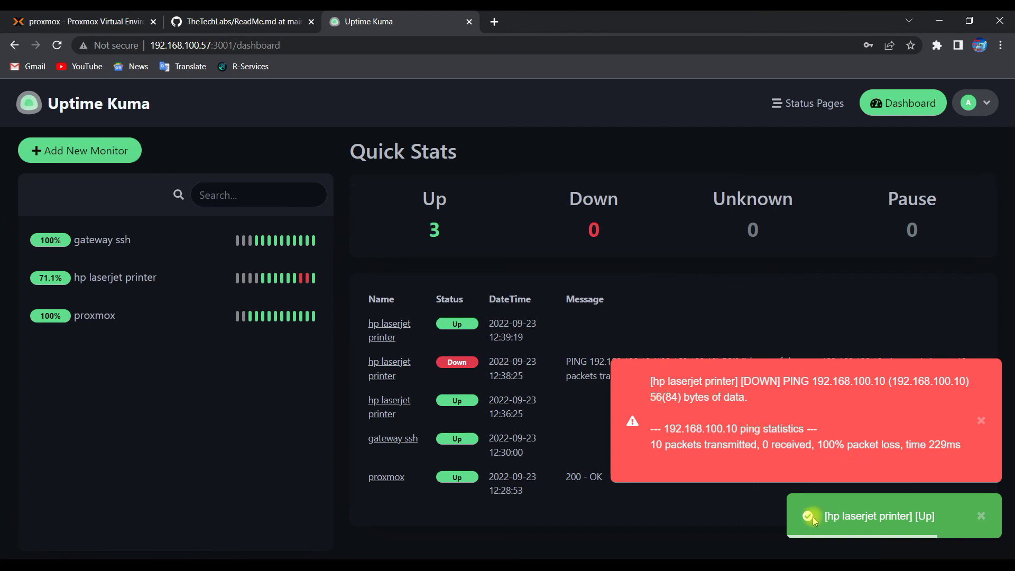
click(981, 516)
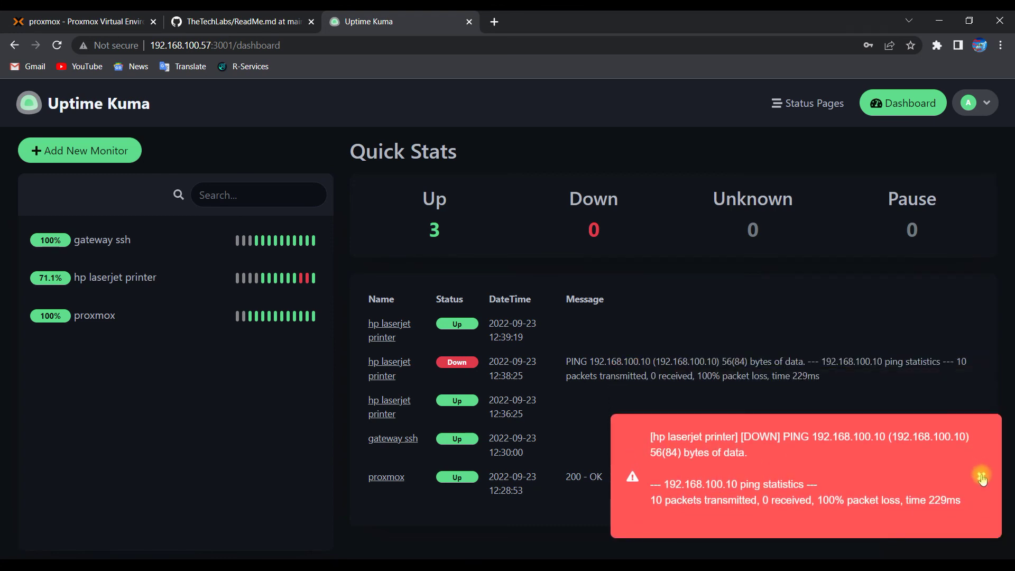
click(981, 476)
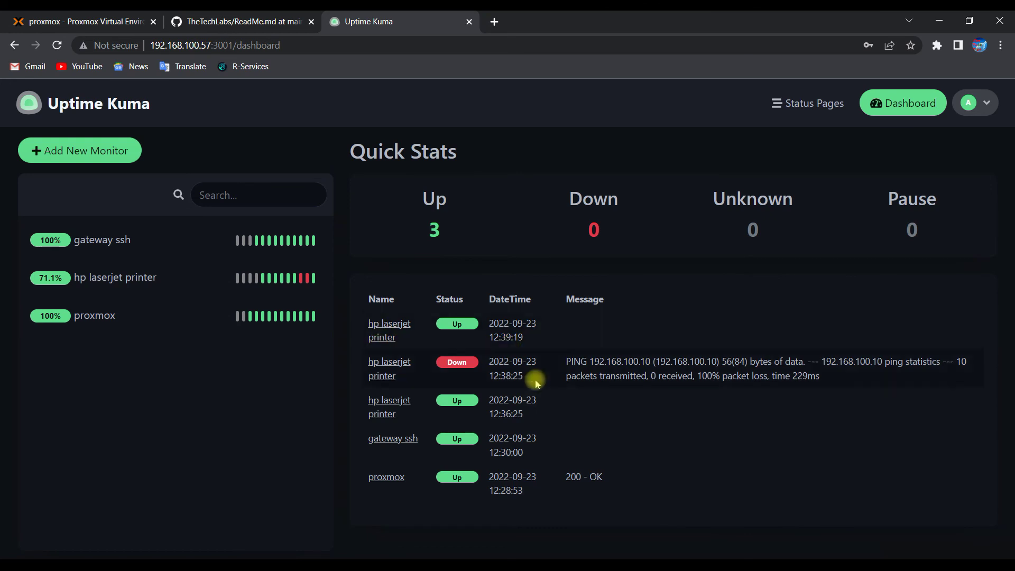
drag(526, 377, 489, 328)
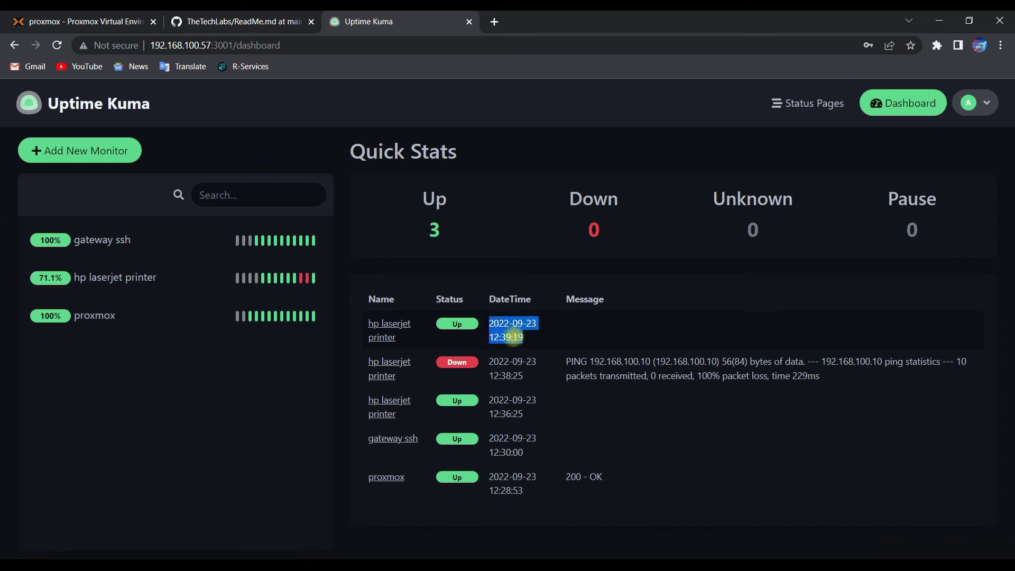